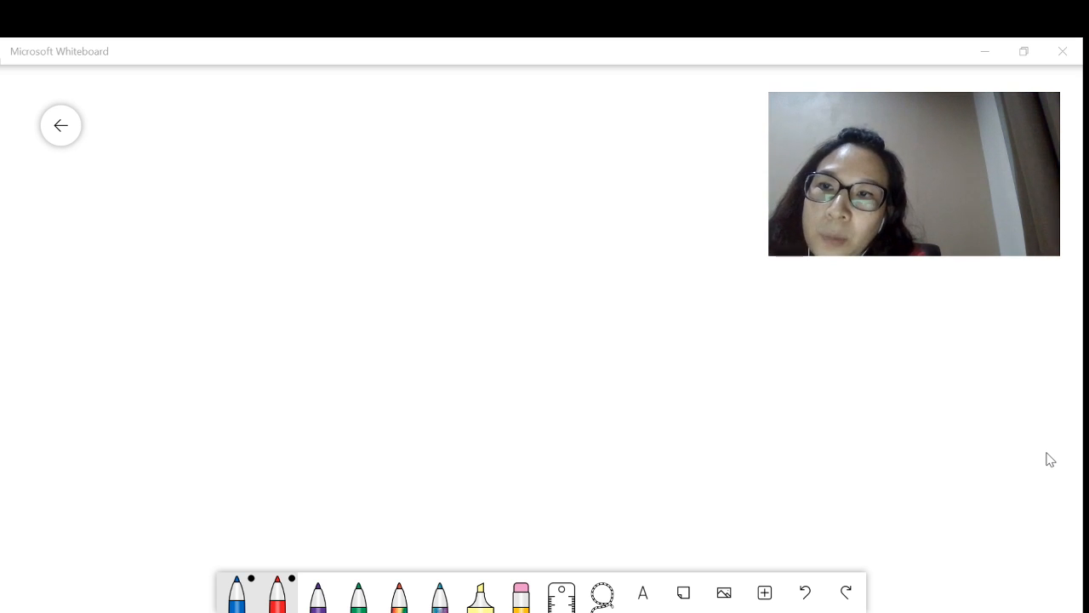
- Handwrite the heading "INVENTORY" in red and draw a long horizontal line beneath it
{"action": "mouse_move", "coordinate": [80, 173]}
{"action": "left_mouse_down"}
{"action": "mouse_move", "coordinate": [80, 194]}
{"action": "mouse_move", "coordinate": [95, 193]}
{"action": "left_mouse_up"}
{"action": "mouse_move", "coordinate": [96, 175]}
{"action": "left_mouse_down"}
{"action": "mouse_move", "coordinate": [98, 184]}
{"action": "mouse_move", "coordinate": [106, 173]}
{"action": "left_mouse_up"}
{"action": "left_click_drag", "start_coordinate": [108, 183], "coordinate": [119, 188]}
{"action": "left_click_drag", "start_coordinate": [123, 173], "coordinate": [132, 188]}
{"action": "mouse_move", "coordinate": [139, 174]}
{"action": "left_mouse_down"}
{"action": "mouse_move", "coordinate": [140, 186]}
{"action": "mouse_move", "coordinate": [146, 171]}
{"action": "left_mouse_up"}
{"action": "left_click_drag", "start_coordinate": [149, 171], "coordinate": [151, 173]}
{"action": "mouse_move", "coordinate": [158, 176]}
{"action": "left_mouse_down"}
{"action": "mouse_move", "coordinate": [159, 189]}
{"action": "mouse_move", "coordinate": [177, 180]}
{"action": "left_mouse_up"}
{"action": "left_click_drag", "start_coordinate": [182, 167], "coordinate": [179, 194]}
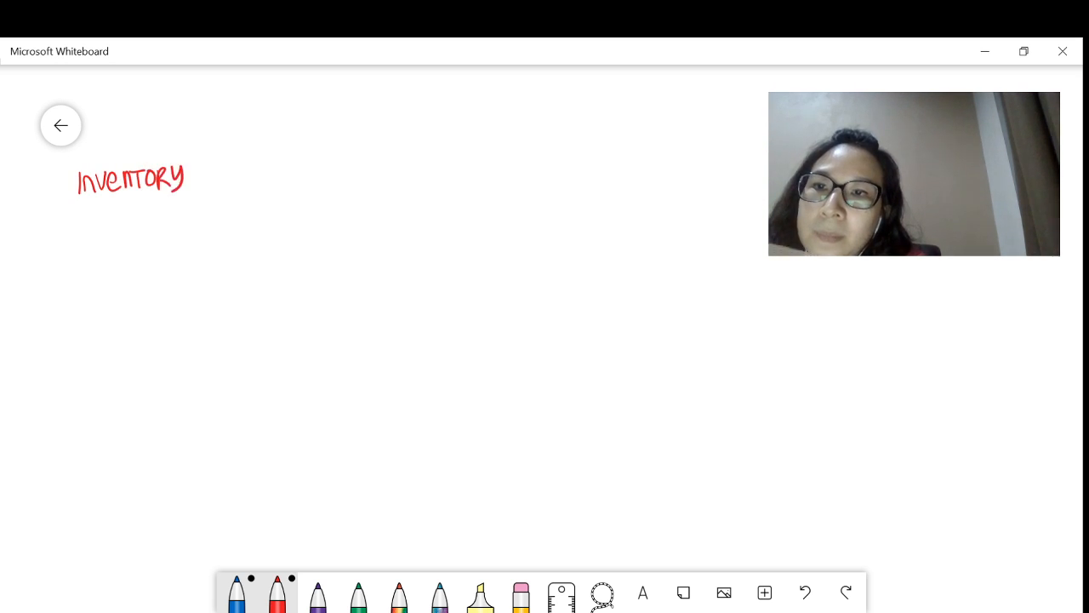
{"action": "left_click_drag", "start_coordinate": [60, 205], "coordinate": [421, 185]}
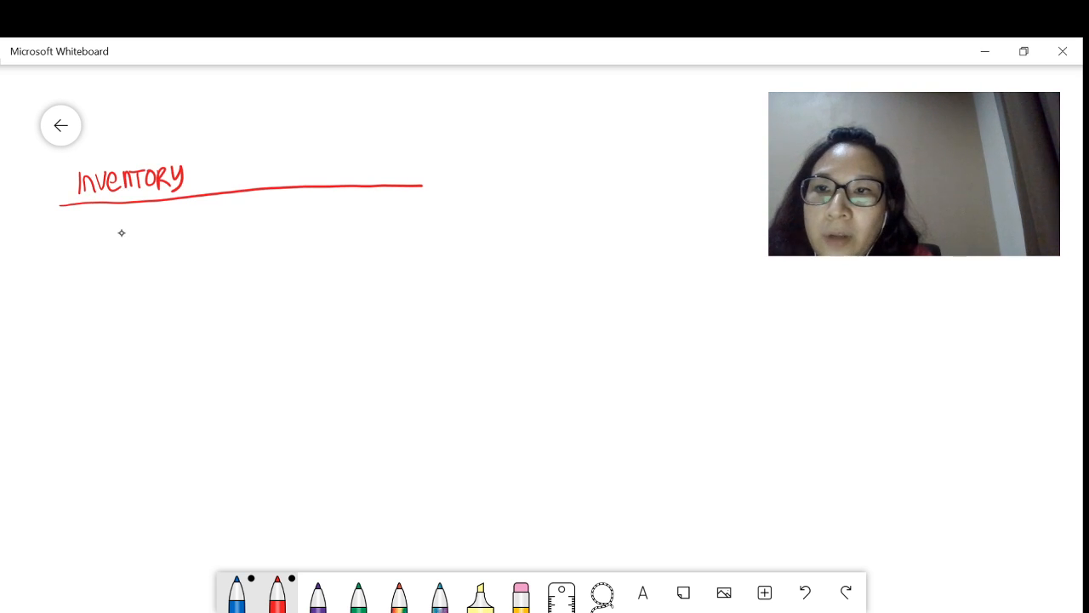
- Draw a start circle leading to an "RM avail?" decision diamond under Inventory, with a sideways branch labelled "N/A"
{"action": "mouse_move", "coordinate": [140, 218]}
{"action": "left_mouse_down"}
{"action": "mouse_move", "coordinate": [118, 220]}
{"action": "mouse_move", "coordinate": [141, 218]}
{"action": "mouse_move", "coordinate": [97, 290]}
{"action": "mouse_move", "coordinate": [158, 282]}
{"action": "mouse_move", "coordinate": [135, 322]}
{"action": "mouse_move", "coordinate": [168, 284]}
{"action": "mouse_move", "coordinate": [114, 292]}
{"action": "mouse_move", "coordinate": [132, 281]}
{"action": "mouse_move", "coordinate": [138, 292]}
{"action": "mouse_move", "coordinate": [122, 306]}
{"action": "mouse_move", "coordinate": [143, 302]}
{"action": "left_mouse_up"}
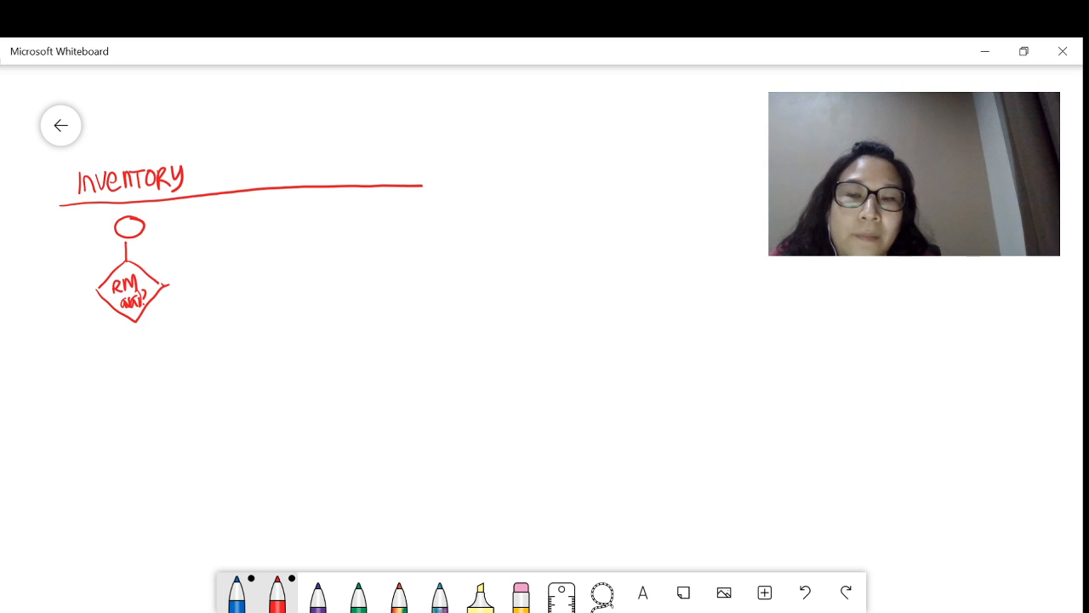
{"action": "left_click_drag", "start_coordinate": [162, 285], "coordinate": [260, 286]}
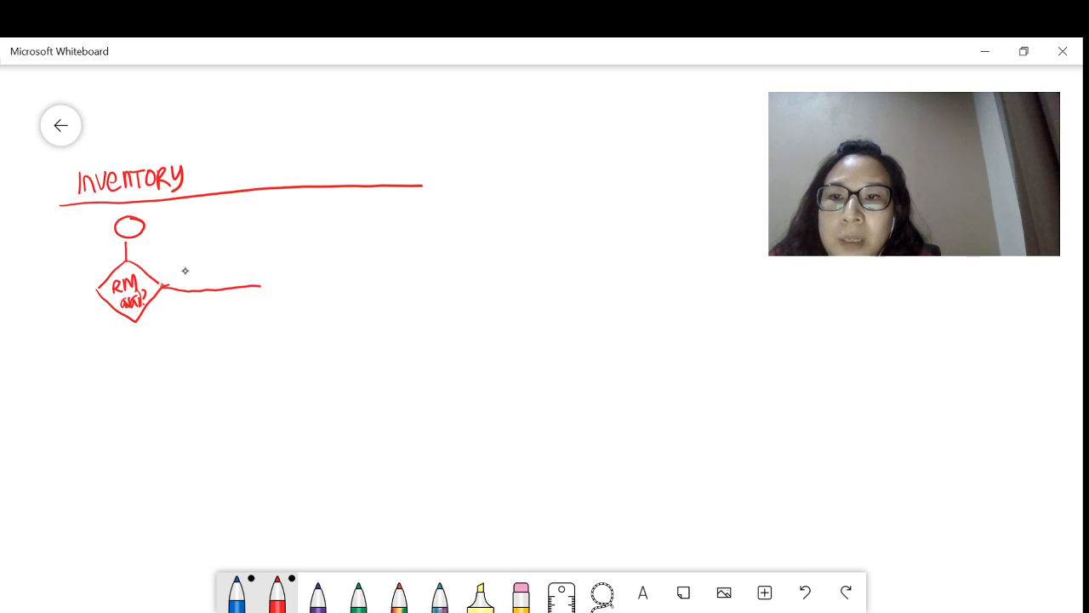
{"action": "mouse_move", "coordinate": [185, 269]}
{"action": "left_mouse_down"}
{"action": "mouse_move", "coordinate": [183, 286]}
{"action": "mouse_move", "coordinate": [195, 269]}
{"action": "mouse_move", "coordinate": [207, 282]}
{"action": "left_mouse_up"}
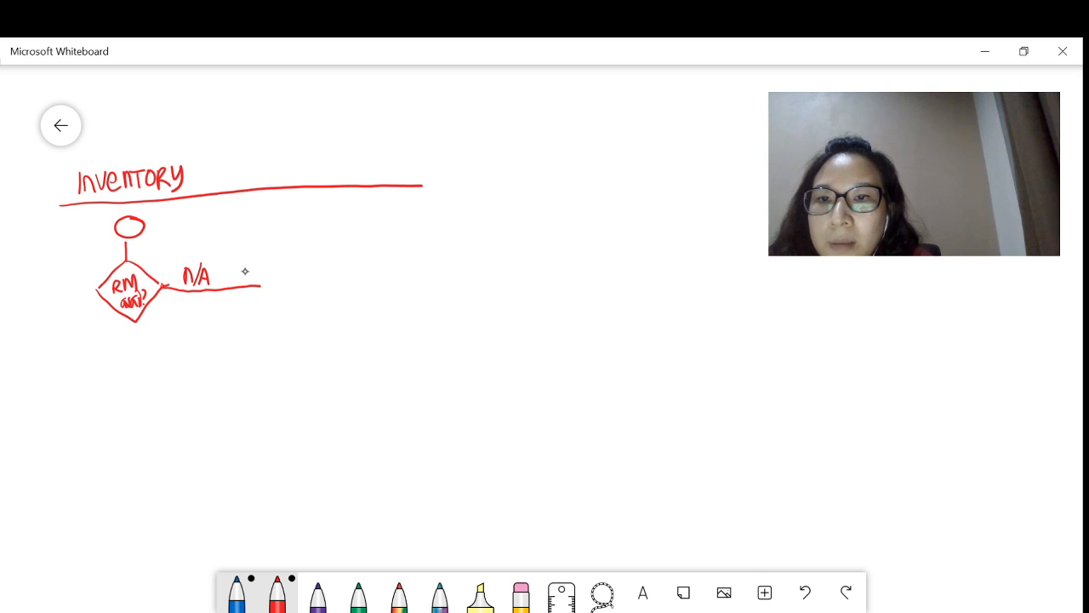
- Draw a "CREATE RFQ" box at the end of the N/A branch and extend a connector line beyond it
{"action": "mouse_move", "coordinate": [247, 266]}
{"action": "left_mouse_down"}
{"action": "mouse_move", "coordinate": [250, 316]}
{"action": "mouse_move", "coordinate": [334, 317]}
{"action": "mouse_move", "coordinate": [256, 265]}
{"action": "mouse_move", "coordinate": [247, 269]}
{"action": "mouse_move", "coordinate": [277, 306]}
{"action": "mouse_move", "coordinate": [305, 300]}
{"action": "mouse_move", "coordinate": [312, 312]}
{"action": "left_mouse_up"}
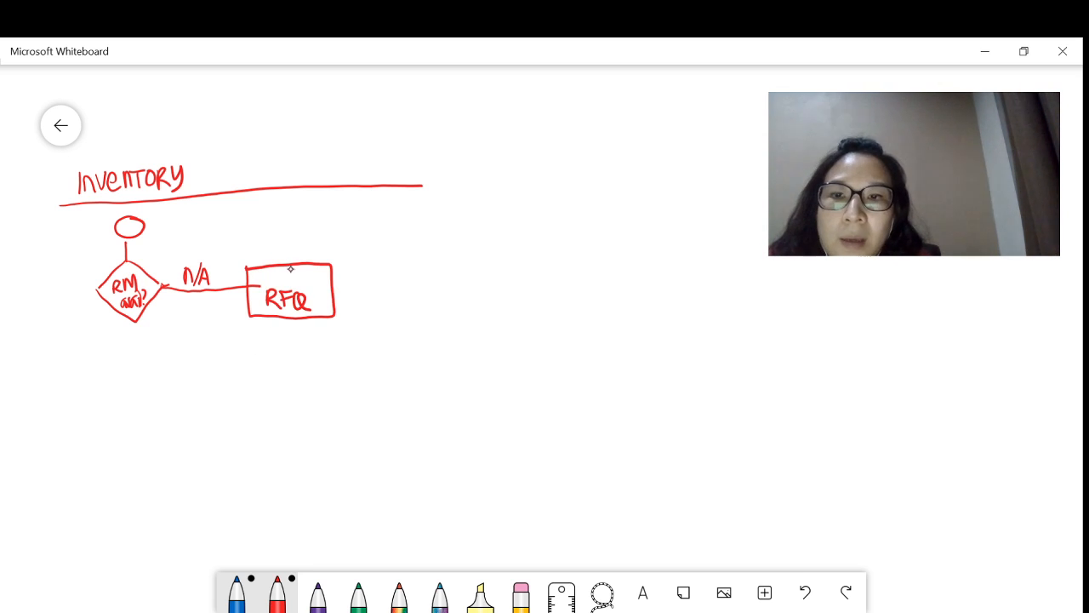
{"action": "left_click_drag", "start_coordinate": [267, 270], "coordinate": [285, 283]}
{"action": "left_click_drag", "start_coordinate": [294, 278], "coordinate": [419, 282]}
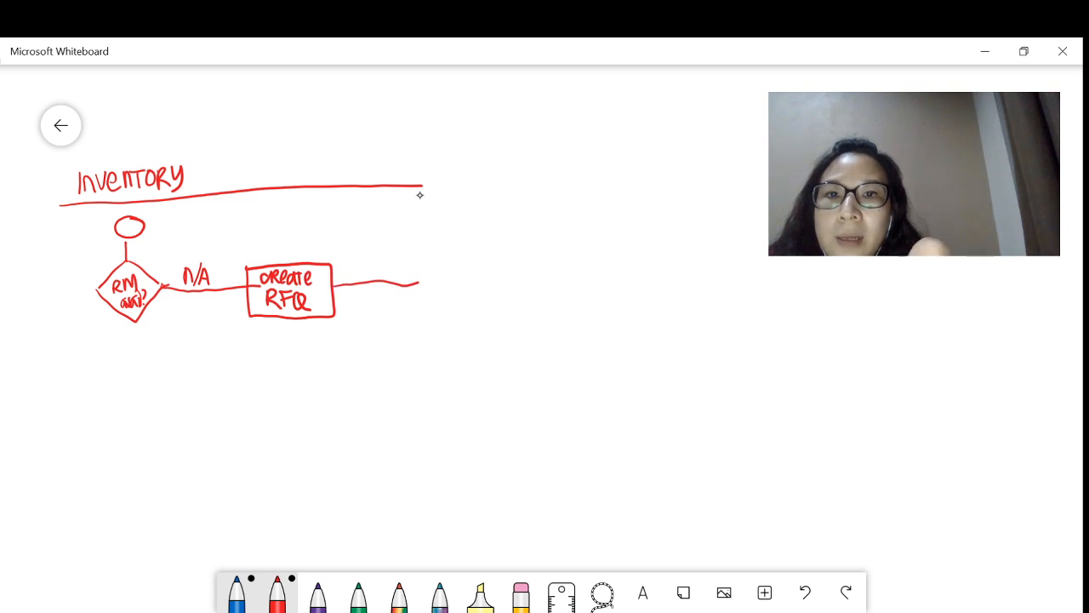
- Add a second column with a vertical divider, the heading "PURCHASING" and an extended heading line
{"action": "left_click_drag", "start_coordinate": [345, 137], "coordinate": [339, 455]}
{"action": "mouse_move", "coordinate": [367, 151]}
{"action": "left_mouse_down"}
{"action": "mouse_move", "coordinate": [367, 169]}
{"action": "mouse_move", "coordinate": [430, 162]}
{"action": "mouse_move", "coordinate": [448, 172]}
{"action": "mouse_move", "coordinate": [462, 159]}
{"action": "mouse_move", "coordinate": [463, 184]}
{"action": "mouse_move", "coordinate": [506, 182]}
{"action": "left_mouse_up"}
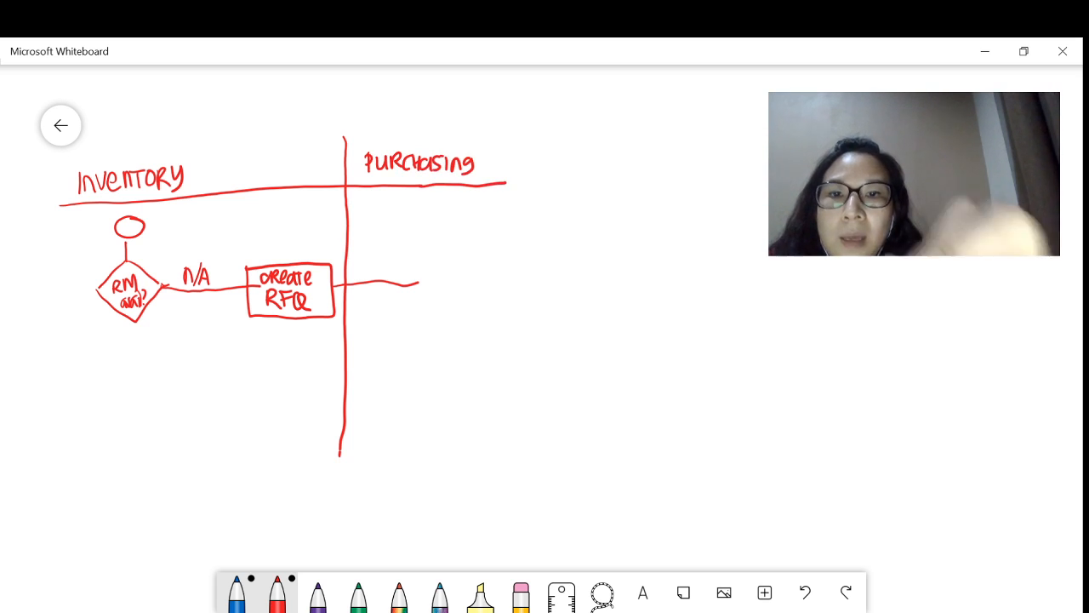
- Shorten the connector from Create RFQ and draw linked "view RFQ" and "create PO" boxes in the Purchasing column
{"action": "left_click_drag", "start_coordinate": [417, 284], "coordinate": [383, 280]}
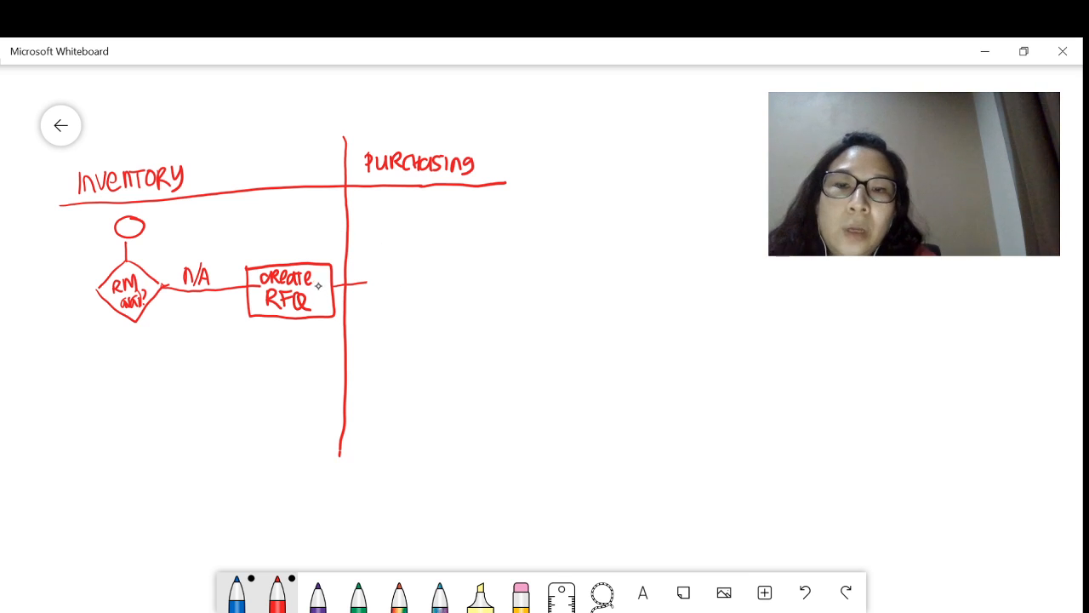
{"action": "mouse_move", "coordinate": [367, 308]}
{"action": "left_mouse_down"}
{"action": "mouse_move", "coordinate": [382, 258]}
{"action": "mouse_move", "coordinate": [453, 311]}
{"action": "mouse_move", "coordinate": [373, 311]}
{"action": "mouse_move", "coordinate": [390, 281]}
{"action": "mouse_move", "coordinate": [417, 274]}
{"action": "mouse_move", "coordinate": [391, 301]}
{"action": "mouse_move", "coordinate": [429, 296]}
{"action": "mouse_move", "coordinate": [425, 307]}
{"action": "left_mouse_up"}
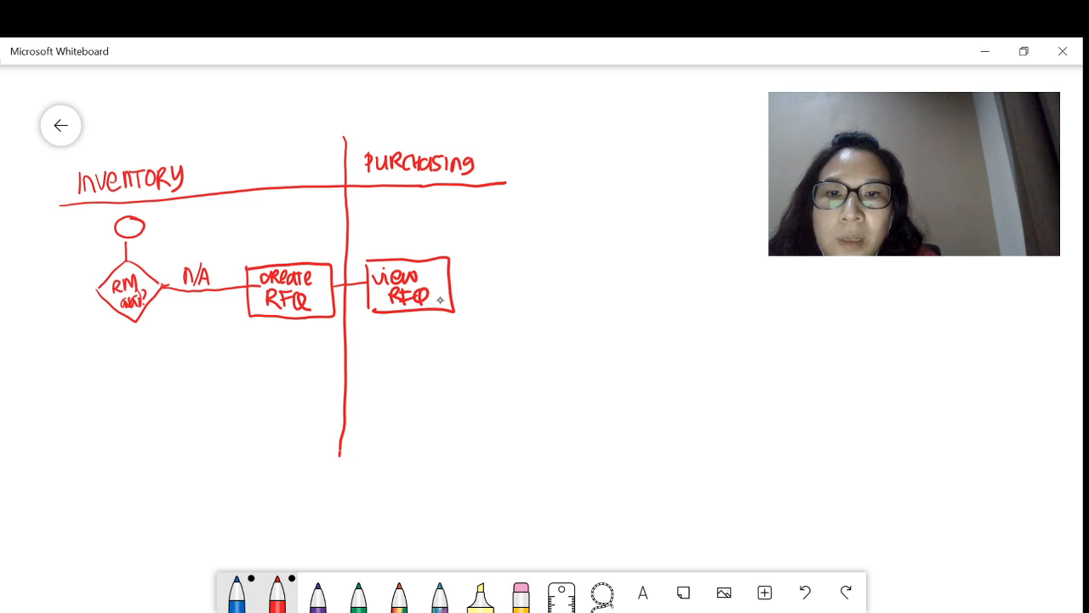
{"action": "mouse_move", "coordinate": [450, 283]}
{"action": "left_mouse_down"}
{"action": "mouse_move", "coordinate": [470, 283]}
{"action": "mouse_move", "coordinate": [472, 311]}
{"action": "mouse_move", "coordinate": [529, 309]}
{"action": "mouse_move", "coordinate": [481, 255]}
{"action": "mouse_move", "coordinate": [485, 277]}
{"action": "mouse_move", "coordinate": [494, 269]}
{"action": "mouse_move", "coordinate": [527, 282]}
{"action": "mouse_move", "coordinate": [497, 298]}
{"action": "mouse_move", "coordinate": [507, 294]}
{"action": "left_mouse_up"}
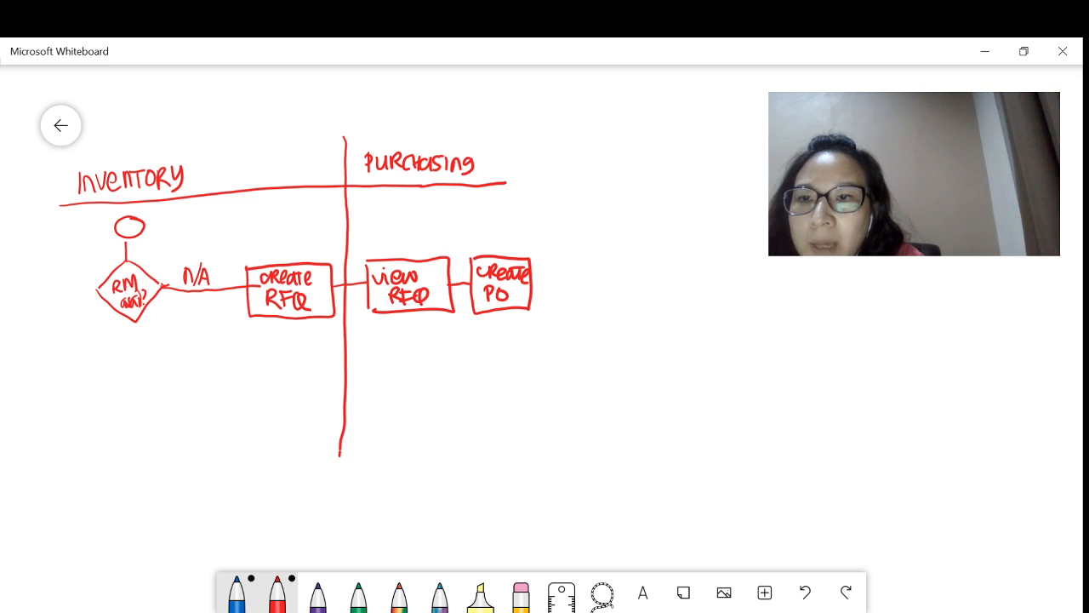
- Draw a "yes" branch down from the RM diamond to a second decision diamond containing "FG avail?"
{"action": "left_click_drag", "start_coordinate": [136, 321], "coordinate": [138, 367]}
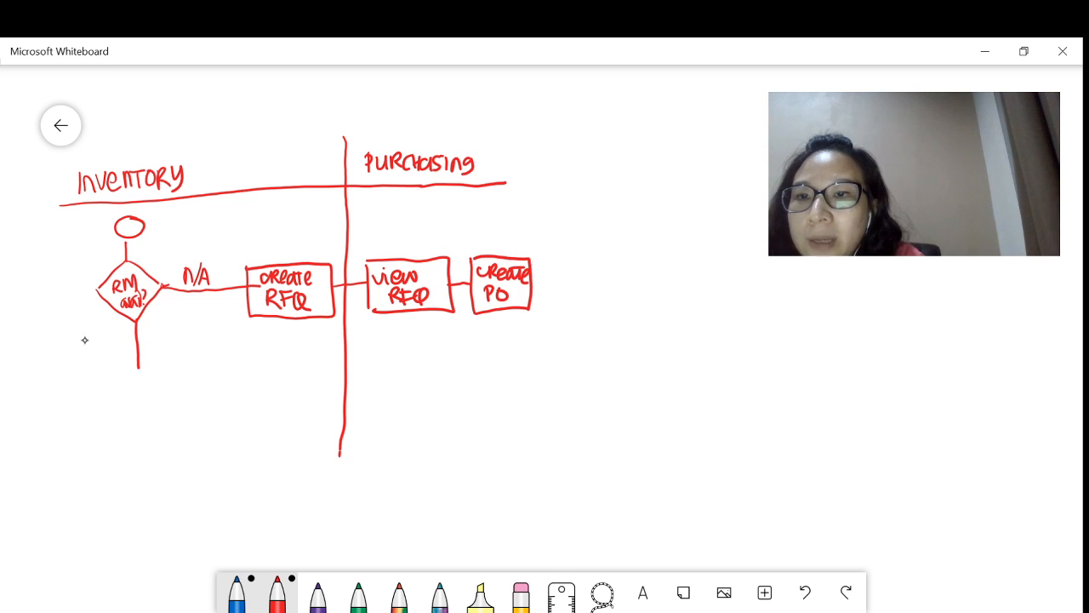
{"action": "mouse_move", "coordinate": [86, 339]}
{"action": "left_mouse_down"}
{"action": "mouse_move", "coordinate": [92, 356]}
{"action": "mouse_move", "coordinate": [109, 349]}
{"action": "mouse_move", "coordinate": [109, 393]}
{"action": "mouse_move", "coordinate": [177, 387]}
{"action": "left_mouse_up"}
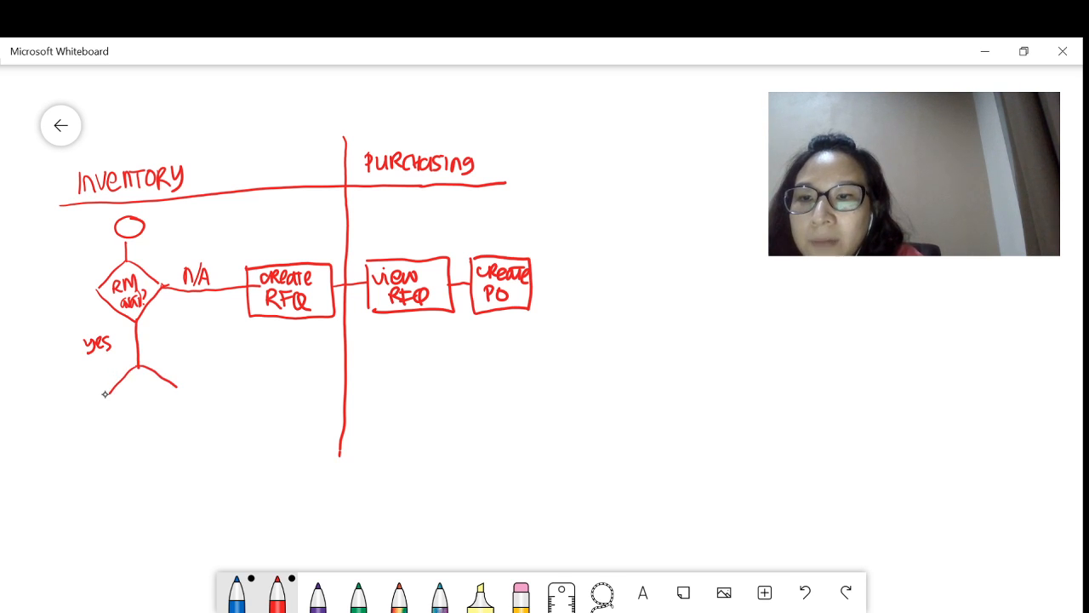
{"action": "left_click_drag", "start_coordinate": [107, 394], "coordinate": [143, 418]}
{"action": "left_click_drag", "start_coordinate": [180, 384], "coordinate": [145, 418]}
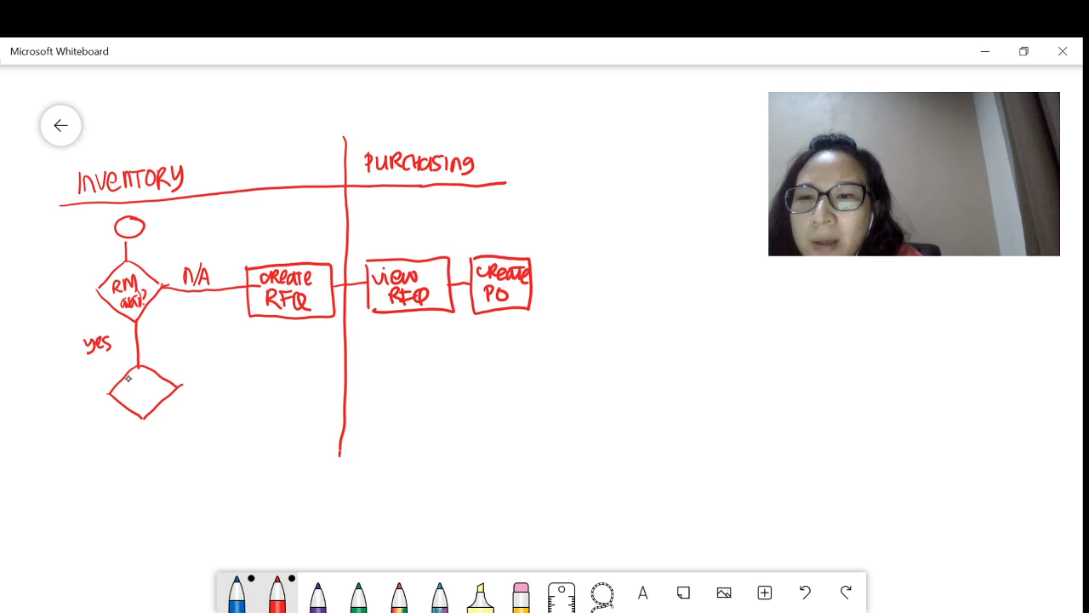
{"action": "left_click_drag", "start_coordinate": [129, 374], "coordinate": [131, 391]}
{"action": "mouse_move", "coordinate": [125, 376]}
{"action": "left_mouse_down"}
{"action": "mouse_move", "coordinate": [142, 392]}
{"action": "mouse_move", "coordinate": [135, 407]}
{"action": "mouse_move", "coordinate": [155, 407]}
{"action": "mouse_move", "coordinate": [162, 385]}
{"action": "mouse_move", "coordinate": [162, 400]}
{"action": "left_mouse_up"}
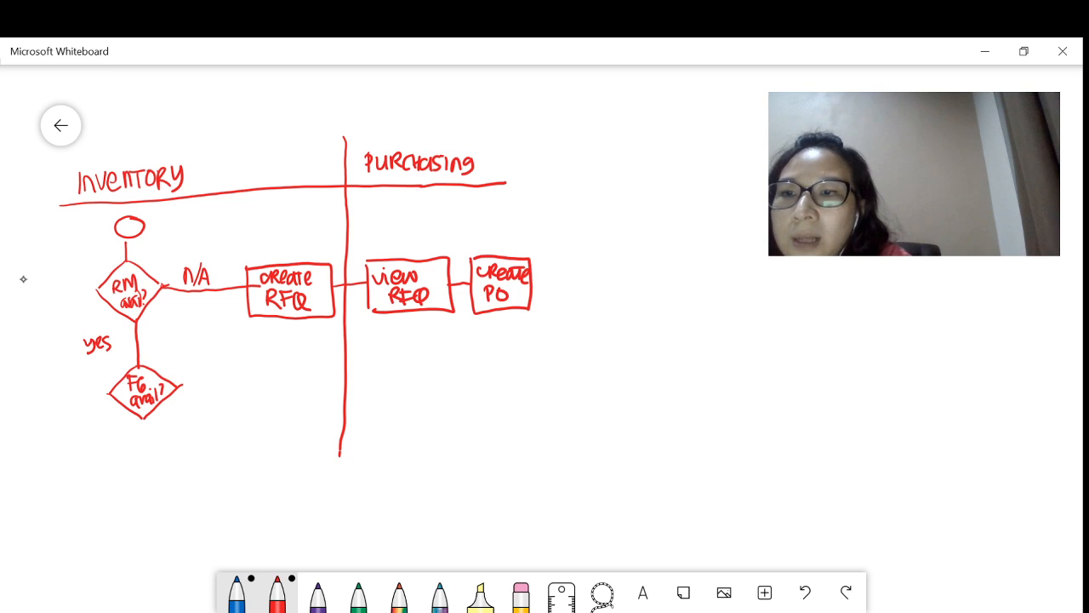
- Label the RM diamond "RM MTS" and the FG diamond "FG MTS" beside the flowchart
{"action": "left_click_drag", "start_coordinate": [12, 278], "coordinate": [10, 291]}
{"action": "left_click_drag", "start_coordinate": [11, 278], "coordinate": [24, 293]}
{"action": "mouse_move", "coordinate": [19, 279]}
{"action": "left_mouse_down"}
{"action": "mouse_move", "coordinate": [21, 292]}
{"action": "mouse_move", "coordinate": [37, 291]}
{"action": "left_mouse_up"}
{"action": "mouse_move", "coordinate": [29, 301]}
{"action": "left_mouse_down"}
{"action": "mouse_move", "coordinate": [34, 313]}
{"action": "mouse_move", "coordinate": [42, 299]}
{"action": "left_mouse_up"}
{"action": "left_click_drag", "start_coordinate": [48, 298], "coordinate": [53, 314]}
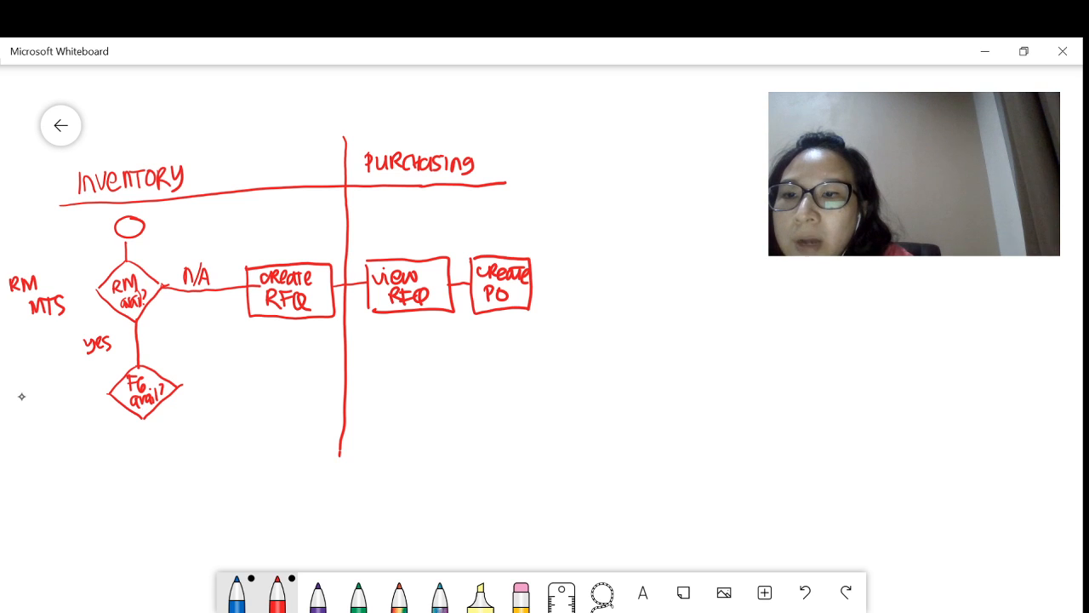
{"action": "mouse_move", "coordinate": [15, 392]}
{"action": "left_mouse_down"}
{"action": "mouse_move", "coordinate": [13, 409]}
{"action": "mouse_move", "coordinate": [26, 392]}
{"action": "left_mouse_up"}
{"action": "mouse_move", "coordinate": [15, 401]}
{"action": "left_mouse_down"}
{"action": "mouse_move", "coordinate": [32, 408]}
{"action": "mouse_move", "coordinate": [37, 432]}
{"action": "mouse_move", "coordinate": [57, 429]}
{"action": "mouse_move", "coordinate": [65, 410]}
{"action": "left_mouse_up"}
{"action": "left_click_drag", "start_coordinate": [71, 410], "coordinate": [63, 431]}
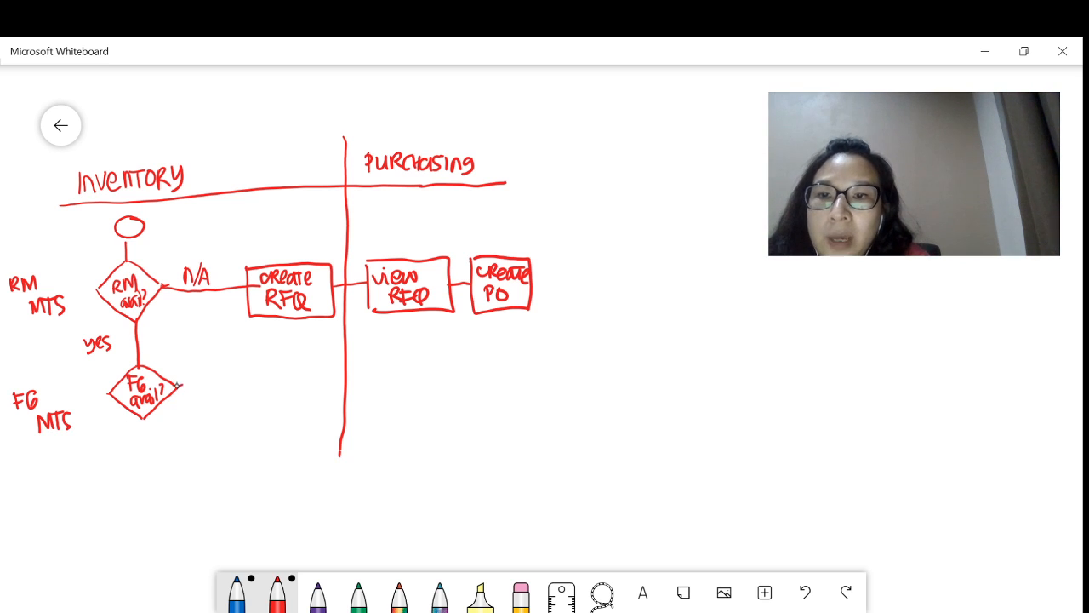
- Draw an "n/A" branch from the FG diamond to a "CREATE planned ord" box and write "MO-draft" beneath the box
{"action": "mouse_move", "coordinate": [177, 387]}
{"action": "left_mouse_down"}
{"action": "mouse_move", "coordinate": [218, 387]}
{"action": "mouse_move", "coordinate": [188, 371]}
{"action": "mouse_move", "coordinate": [197, 373]}
{"action": "left_mouse_up"}
{"action": "mouse_move", "coordinate": [204, 355]}
{"action": "left_mouse_down"}
{"action": "mouse_move", "coordinate": [209, 372]}
{"action": "mouse_move", "coordinate": [249, 387]}
{"action": "mouse_move", "coordinate": [251, 407]}
{"action": "left_mouse_up"}
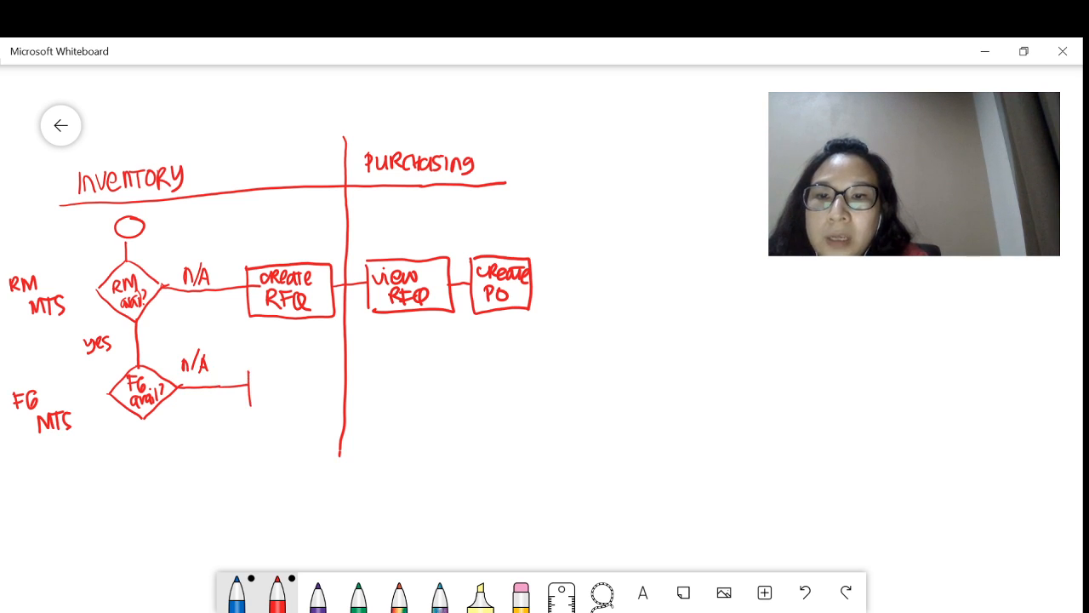
{"action": "mouse_move", "coordinate": [246, 366]}
{"action": "left_mouse_down"}
{"action": "mouse_move", "coordinate": [277, 365]}
{"action": "mouse_move", "coordinate": [337, 411]}
{"action": "mouse_move", "coordinate": [248, 400]}
{"action": "mouse_move", "coordinate": [259, 375]}
{"action": "mouse_move", "coordinate": [269, 384]}
{"action": "mouse_move", "coordinate": [274, 372]}
{"action": "left_mouse_up"}
{"action": "left_click_drag", "start_coordinate": [276, 378], "coordinate": [300, 382]}
{"action": "mouse_move", "coordinate": [292, 373]}
{"action": "left_mouse_down"}
{"action": "mouse_move", "coordinate": [313, 383]}
{"action": "mouse_move", "coordinate": [260, 406]}
{"action": "mouse_move", "coordinate": [312, 385]}
{"action": "mouse_move", "coordinate": [329, 400]}
{"action": "left_mouse_up"}
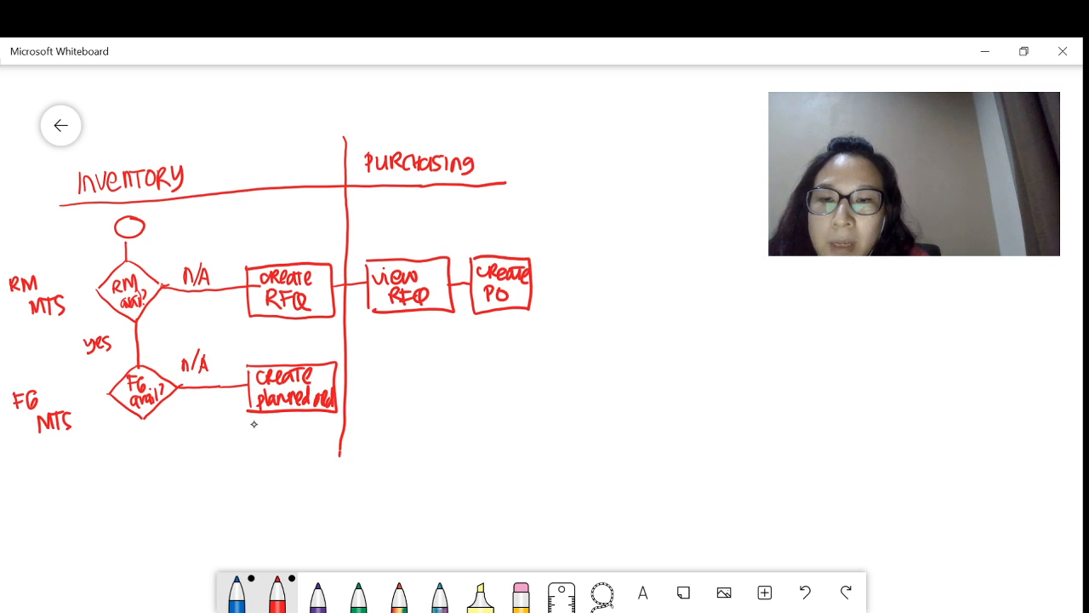
{"action": "mouse_move", "coordinate": [251, 436]}
{"action": "left_mouse_down"}
{"action": "mouse_move", "coordinate": [259, 425]}
{"action": "mouse_move", "coordinate": [265, 436]}
{"action": "left_mouse_up"}
{"action": "mouse_move", "coordinate": [276, 423]}
{"action": "left_mouse_down"}
{"action": "mouse_move", "coordinate": [275, 436]}
{"action": "mouse_move", "coordinate": [294, 428]}
{"action": "mouse_move", "coordinate": [306, 437]}
{"action": "left_mouse_up"}
{"action": "mouse_move", "coordinate": [312, 427]}
{"action": "left_mouse_down"}
{"action": "mouse_move", "coordinate": [312, 437]}
{"action": "mouse_move", "coordinate": [341, 430]}
{"action": "left_mouse_up"}
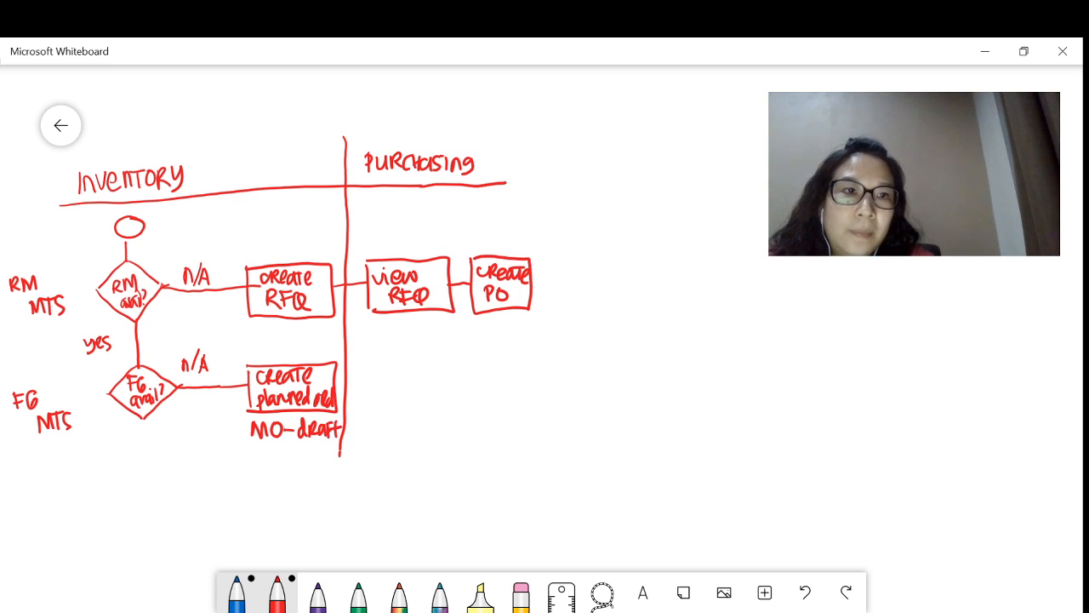
- Extend a line from the planned order box across Purchasing into a new divided column headed "MFG"
{"action": "key", "text": "alt+Tab"}
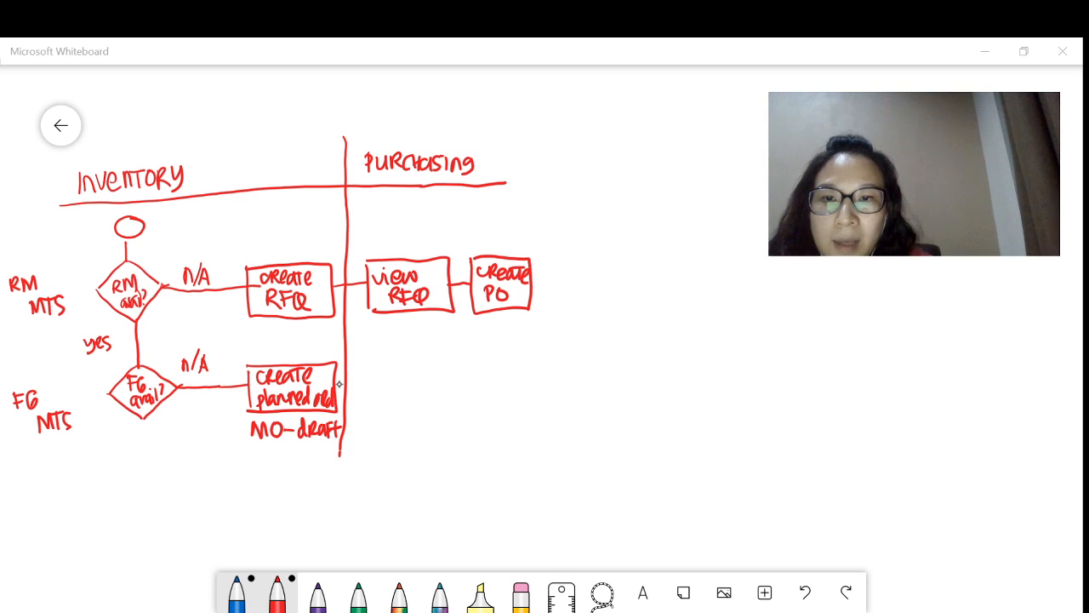
{"action": "left_click_drag", "start_coordinate": [341, 381], "coordinate": [651, 373]}
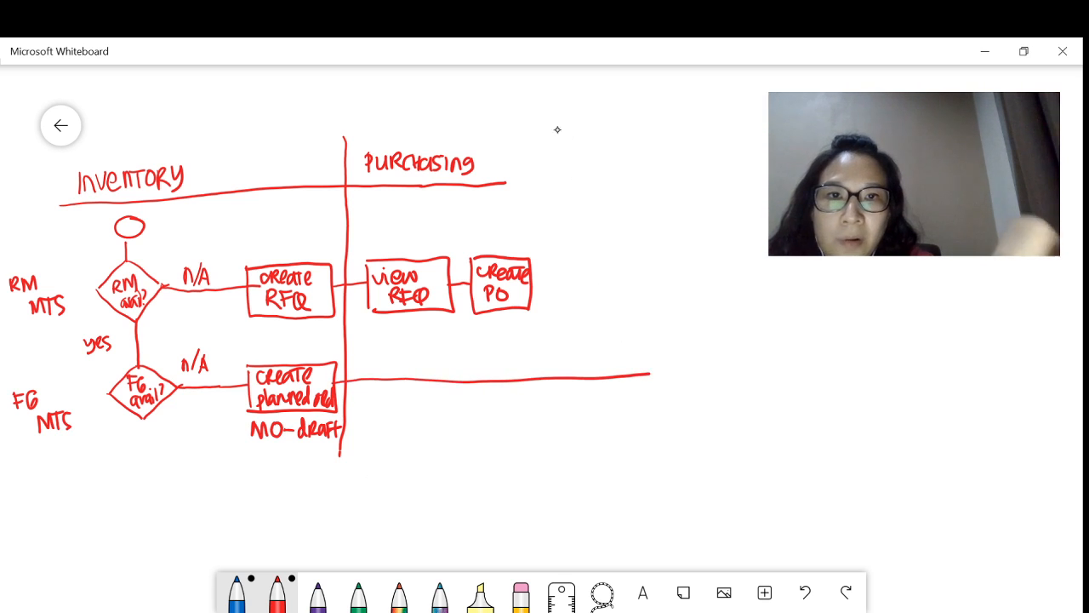
{"action": "left_click_drag", "start_coordinate": [505, 182], "coordinate": [691, 177]}
{"action": "left_click_drag", "start_coordinate": [595, 102], "coordinate": [618, 534]}
{"action": "left_click_drag", "start_coordinate": [645, 371], "coordinate": [869, 363]}
{"action": "left_click_drag", "start_coordinate": [681, 177], "coordinate": [734, 178]}
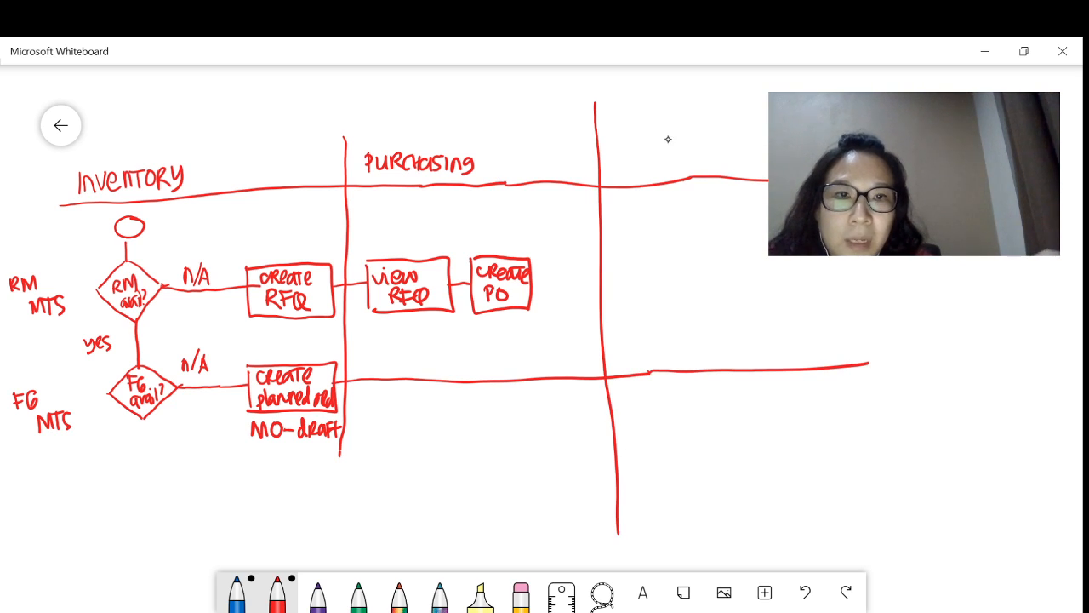
{"action": "mouse_move", "coordinate": [659, 159]}
{"action": "left_mouse_down"}
{"action": "mouse_move", "coordinate": [662, 138]}
{"action": "mouse_move", "coordinate": [688, 162]}
{"action": "mouse_move", "coordinate": [700, 137]}
{"action": "left_mouse_up"}
{"action": "left_click_drag", "start_coordinate": [688, 149], "coordinate": [713, 153]}
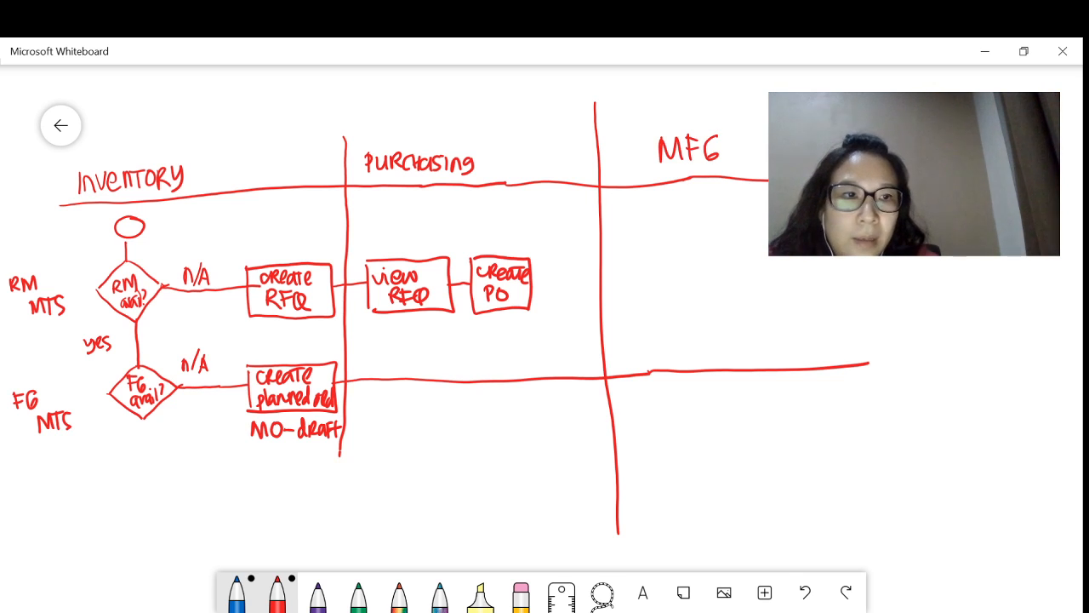
- Trim the connector in the MFG column and draw linked "view MO" and "CONFIRM MO" boxes
{"action": "mouse_move", "coordinate": [868, 363]}
{"action": "left_mouse_down"}
{"action": "mouse_move", "coordinate": [839, 353]}
{"action": "mouse_move", "coordinate": [645, 373]}
{"action": "mouse_move", "coordinate": [630, 395]}
{"action": "mouse_move", "coordinate": [672, 354]}
{"action": "mouse_move", "coordinate": [725, 407]}
{"action": "mouse_move", "coordinate": [634, 401]}
{"action": "left_mouse_up"}
{"action": "left_click_drag", "start_coordinate": [638, 364], "coordinate": [650, 366]}
{"action": "left_click_drag", "start_coordinate": [655, 366], "coordinate": [655, 360]}
{"action": "mouse_move", "coordinate": [664, 368]}
{"action": "left_mouse_down"}
{"action": "mouse_move", "coordinate": [679, 373]}
{"action": "mouse_move", "coordinate": [687, 359]}
{"action": "mouse_move", "coordinate": [644, 394]}
{"action": "mouse_move", "coordinate": [667, 397]}
{"action": "mouse_move", "coordinate": [675, 383]}
{"action": "left_mouse_up"}
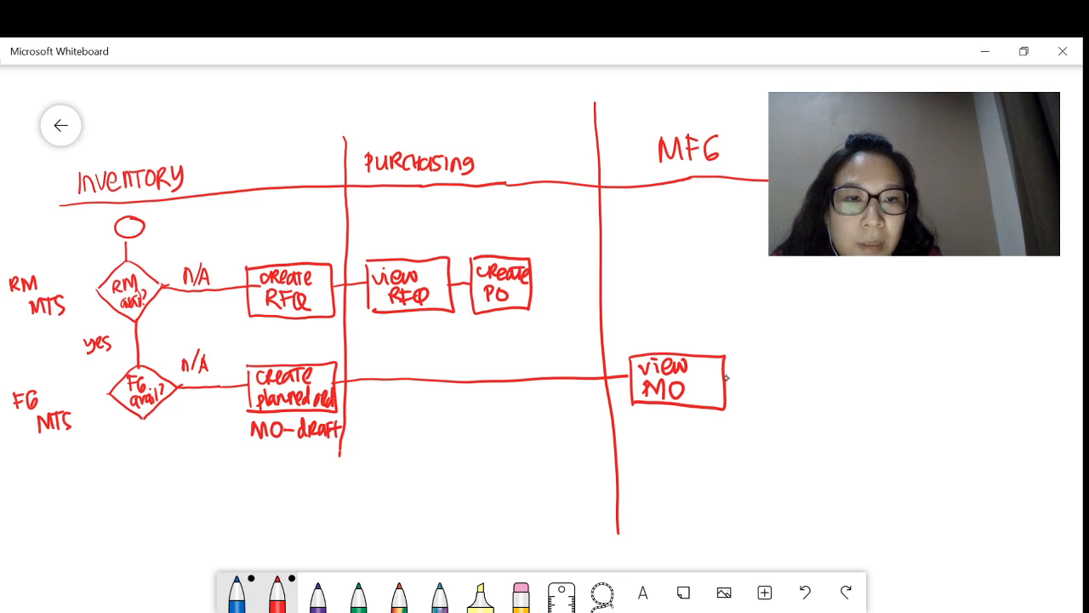
{"action": "mouse_move", "coordinate": [727, 377]}
{"action": "left_mouse_down"}
{"action": "mouse_move", "coordinate": [754, 379]}
{"action": "mouse_move", "coordinate": [785, 410]}
{"action": "mouse_move", "coordinate": [838, 349]}
{"action": "mouse_move", "coordinate": [757, 353]}
{"action": "mouse_move", "coordinate": [770, 373]}
{"action": "mouse_move", "coordinate": [837, 369]}
{"action": "left_mouse_up"}
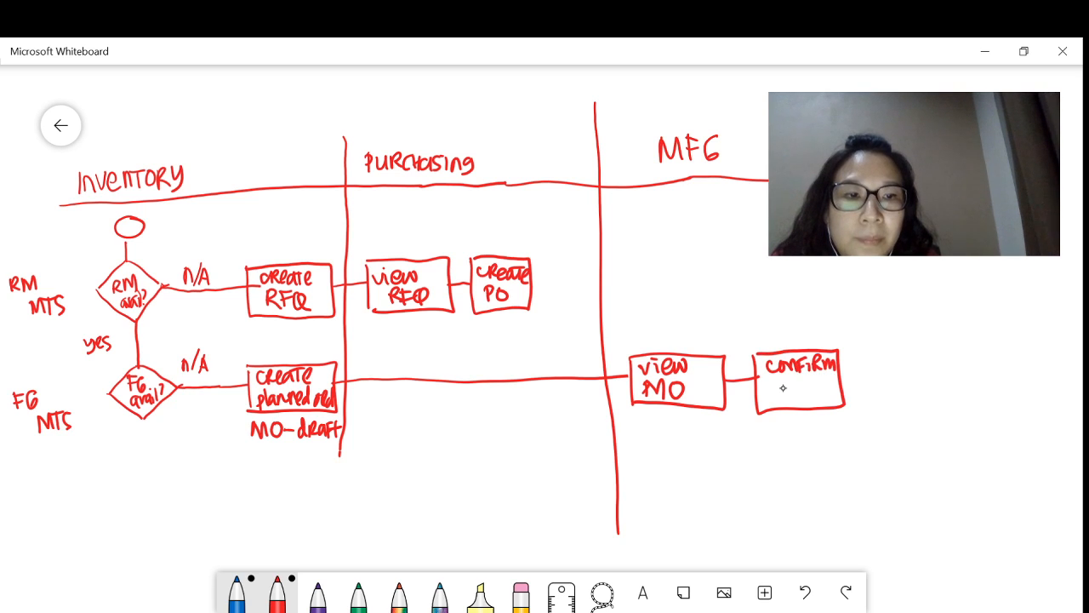
{"action": "left_click_drag", "start_coordinate": [778, 396], "coordinate": [807, 382]}
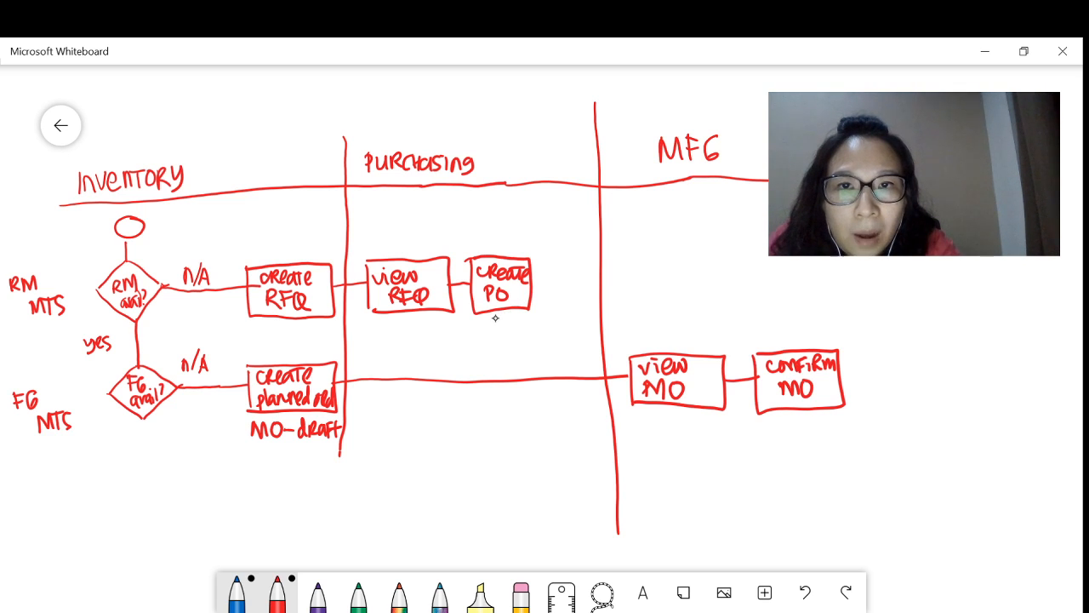
- Mark short dashes beneath the Create PO and Confirm MO boxes, and draw a line down from the FG diamond
{"action": "left_click_drag", "start_coordinate": [494, 316], "coordinate": [508, 317]}
{"action": "left_click_drag", "start_coordinate": [796, 418], "coordinate": [812, 418]}
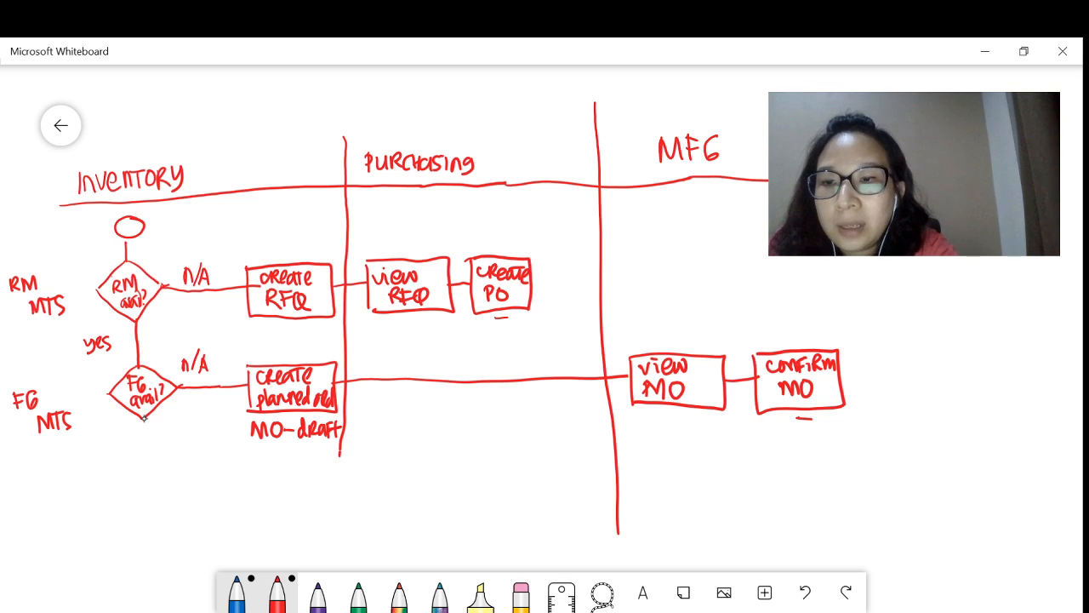
{"action": "left_click_drag", "start_coordinate": [141, 420], "coordinate": [142, 451]}
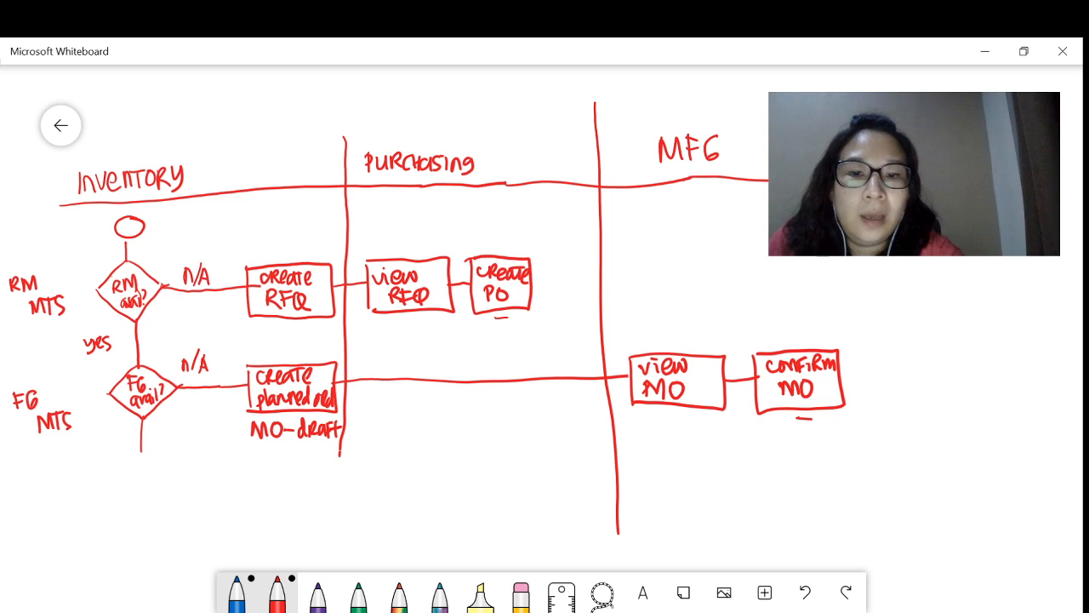
- Switch to Odoo and start a new reordering rule in the Inventory app's master data
{"action": "left_click", "coordinate": [318, 473]}
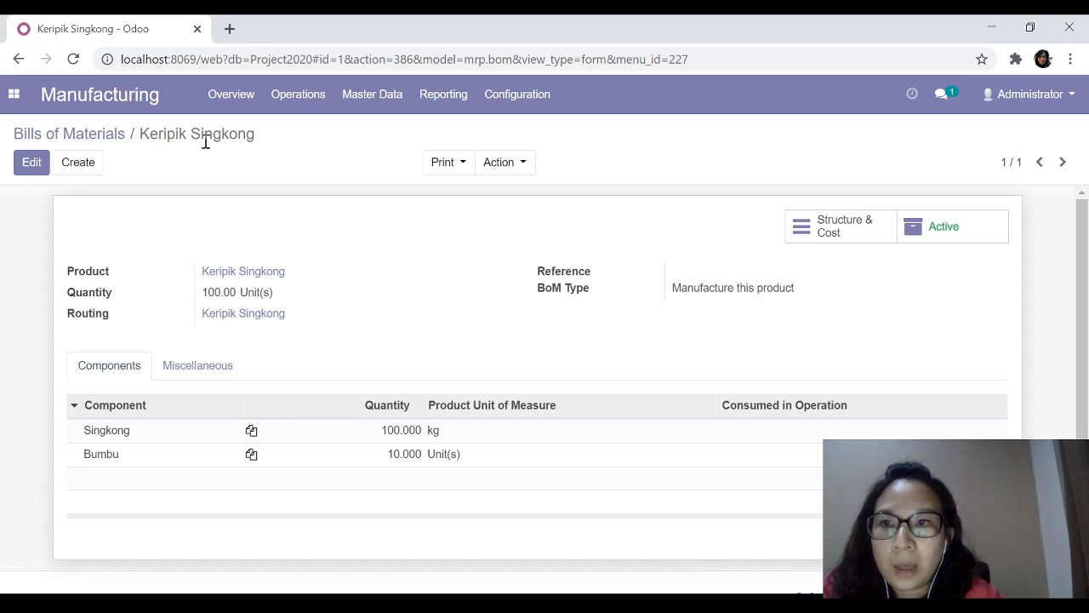
{"action": "left_click", "coordinate": [15, 106]}
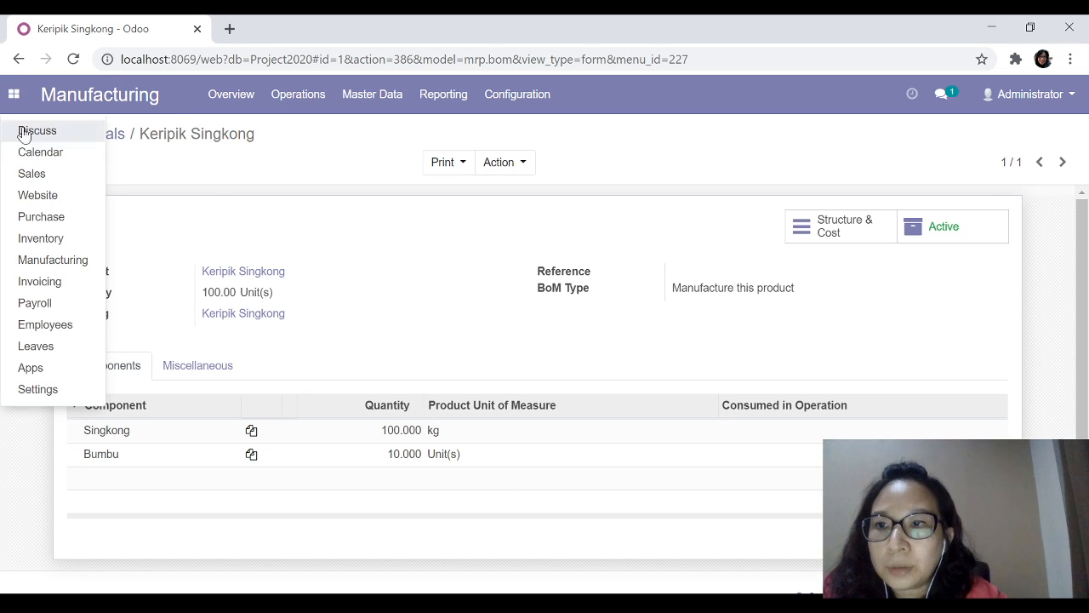
{"action": "left_click", "coordinate": [37, 238]}
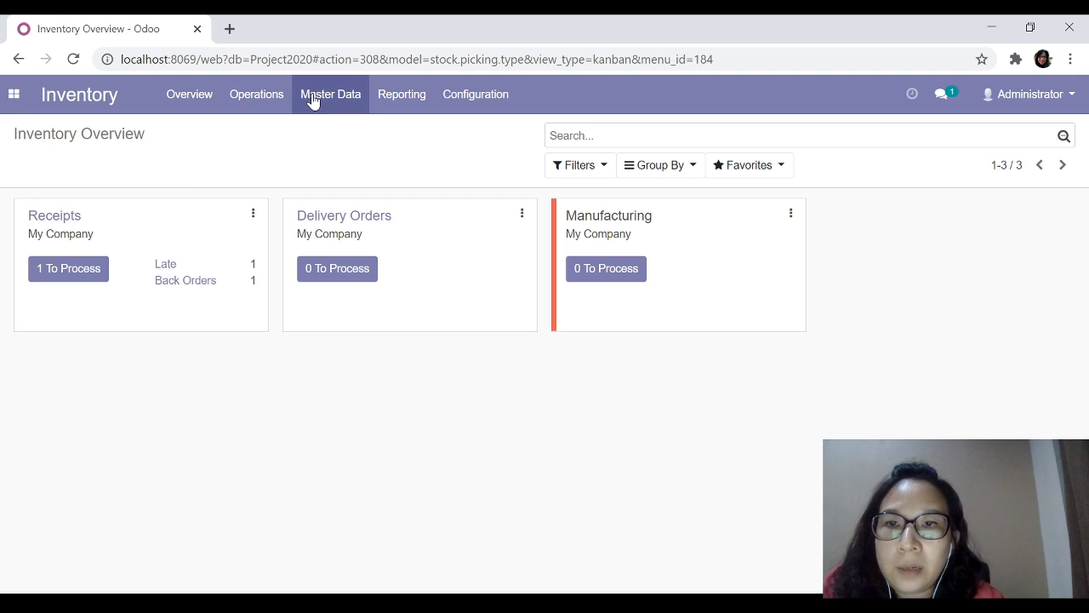
{"action": "left_click", "coordinate": [332, 102]}
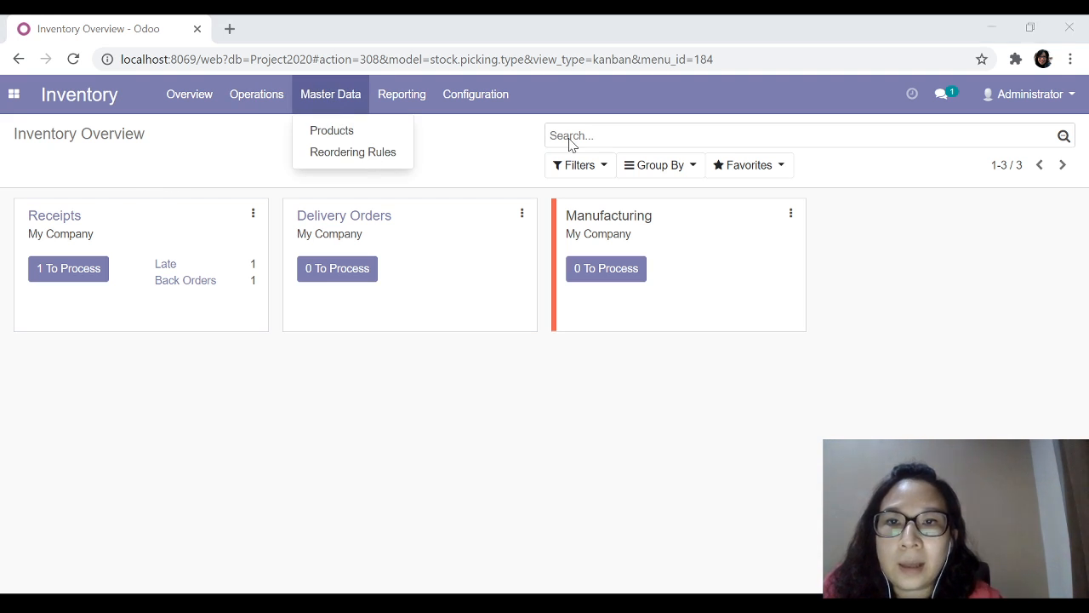
{"action": "left_click", "coordinate": [345, 152]}
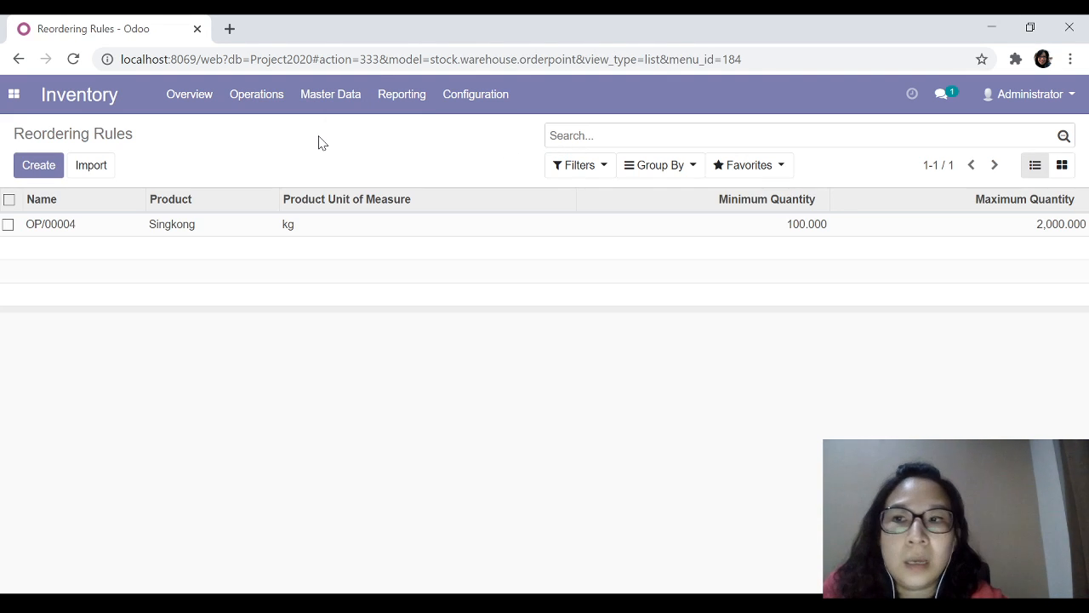
{"action": "left_click", "coordinate": [34, 174]}
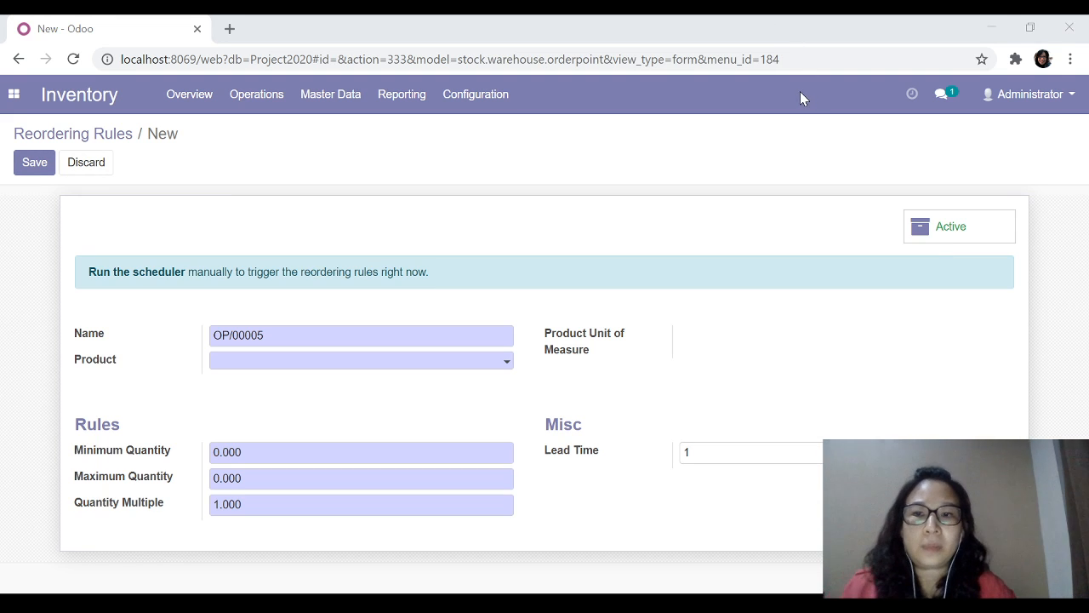
- Set the new reordering rule's product to Bumbu
{"action": "left_click", "coordinate": [500, 364]}
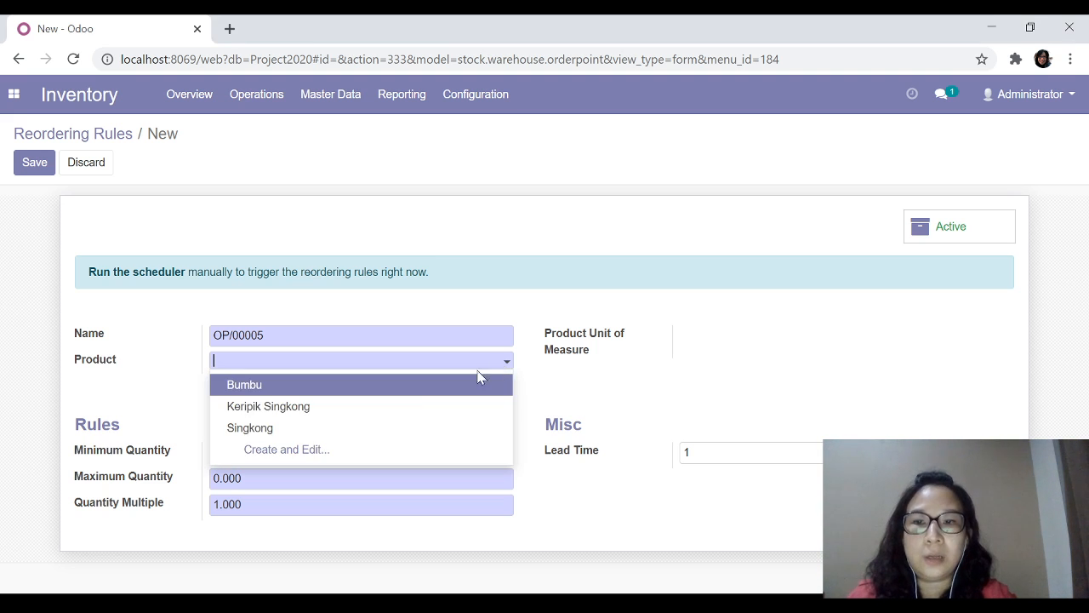
{"action": "left_click", "coordinate": [272, 428]}
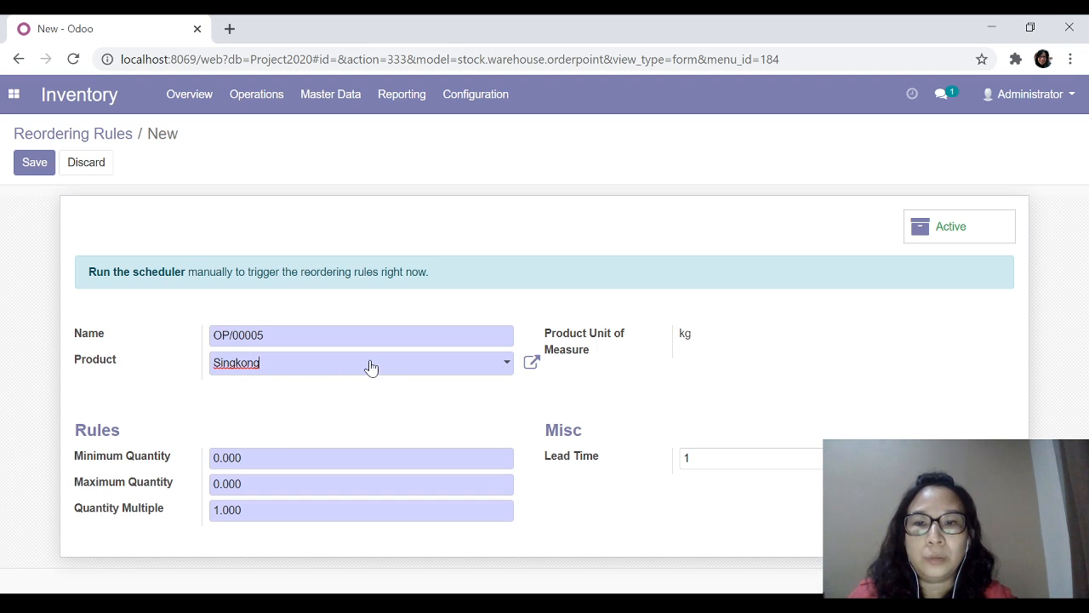
{"action": "left_click_drag", "start_coordinate": [372, 368], "coordinate": [199, 366]}
{"action": "left_click", "coordinate": [460, 371]}
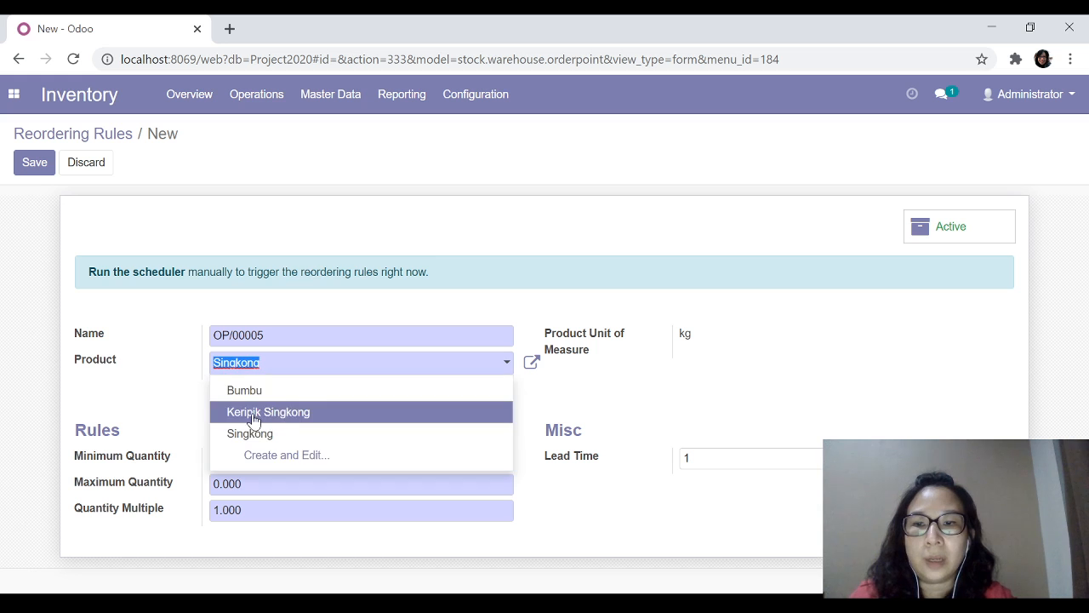
{"action": "left_click", "coordinate": [248, 389]}
- Set the Bumbu rule's minimum quantity to 100 and maximum quantity to 1000
{"action": "left_click_drag", "start_coordinate": [246, 460], "coordinate": [214, 457]}
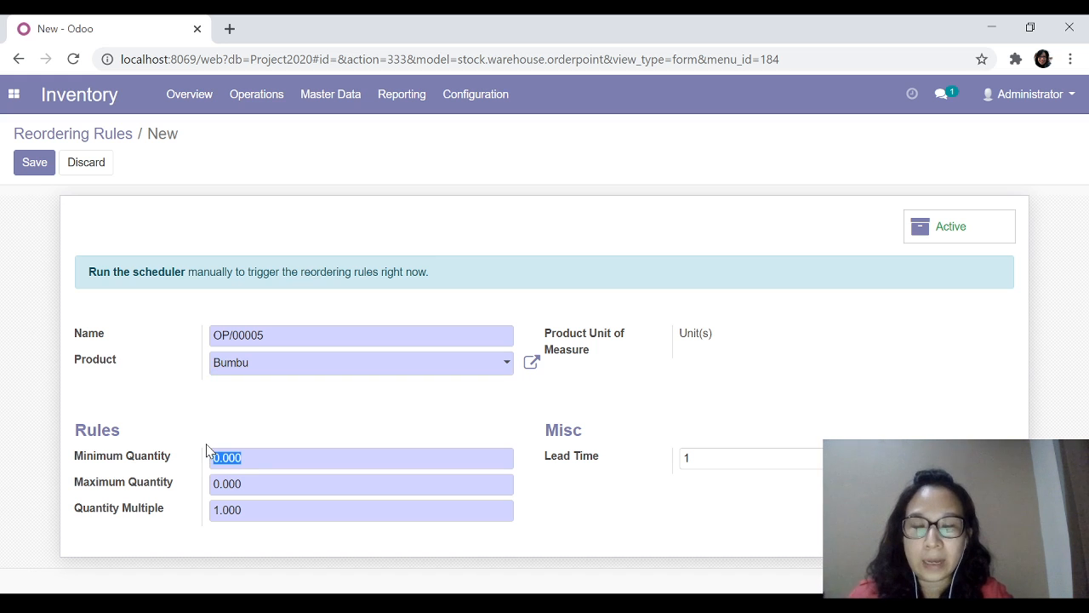
{"action": "type", "text": "100"}
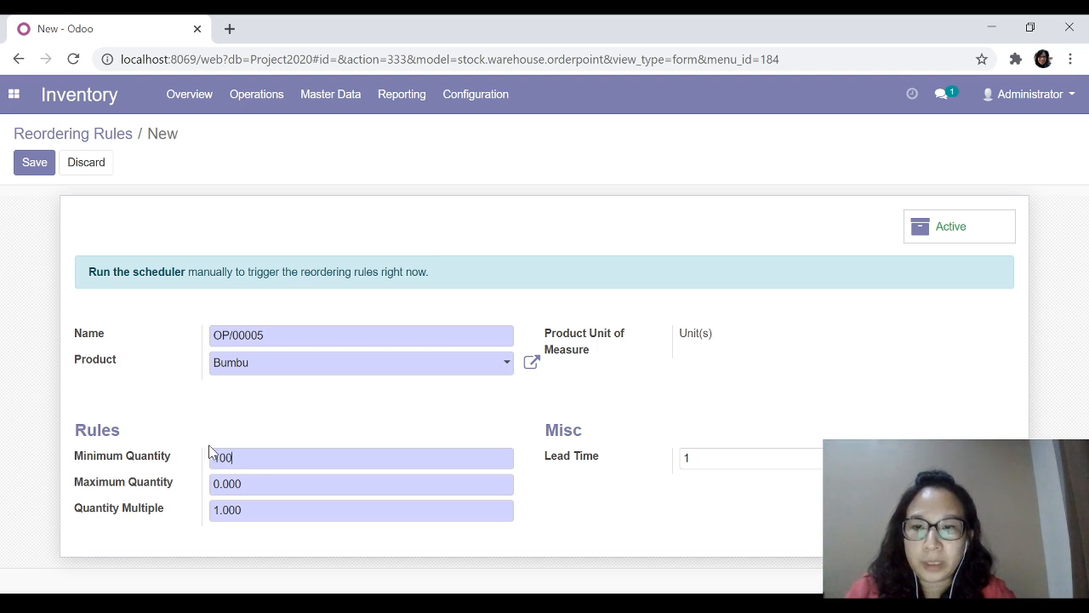
{"action": "left_click_drag", "start_coordinate": [247, 485], "coordinate": [196, 496]}
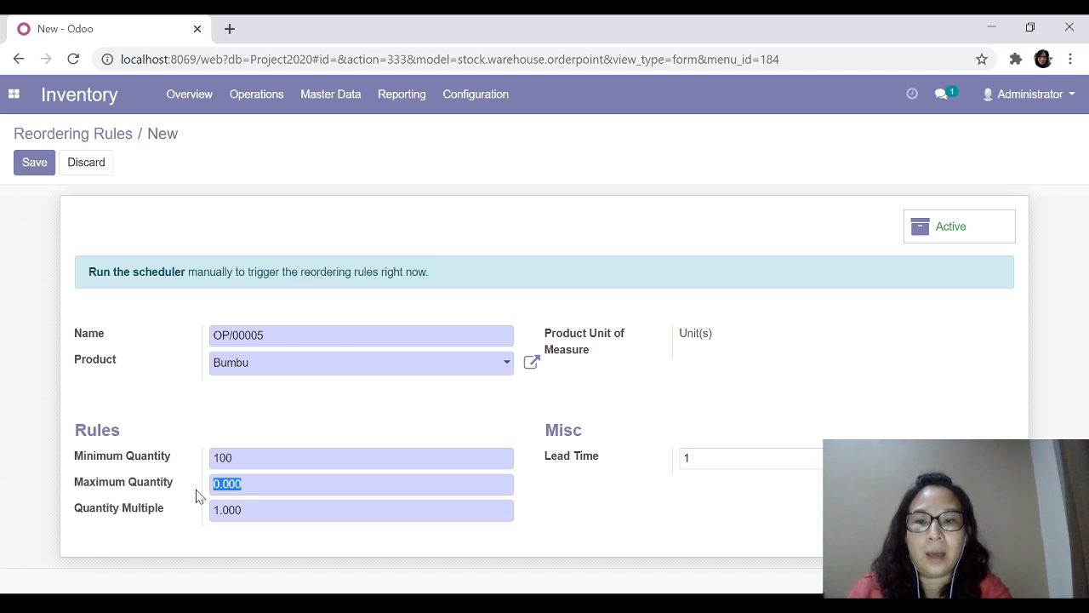
{"action": "type", "text": "1000"}
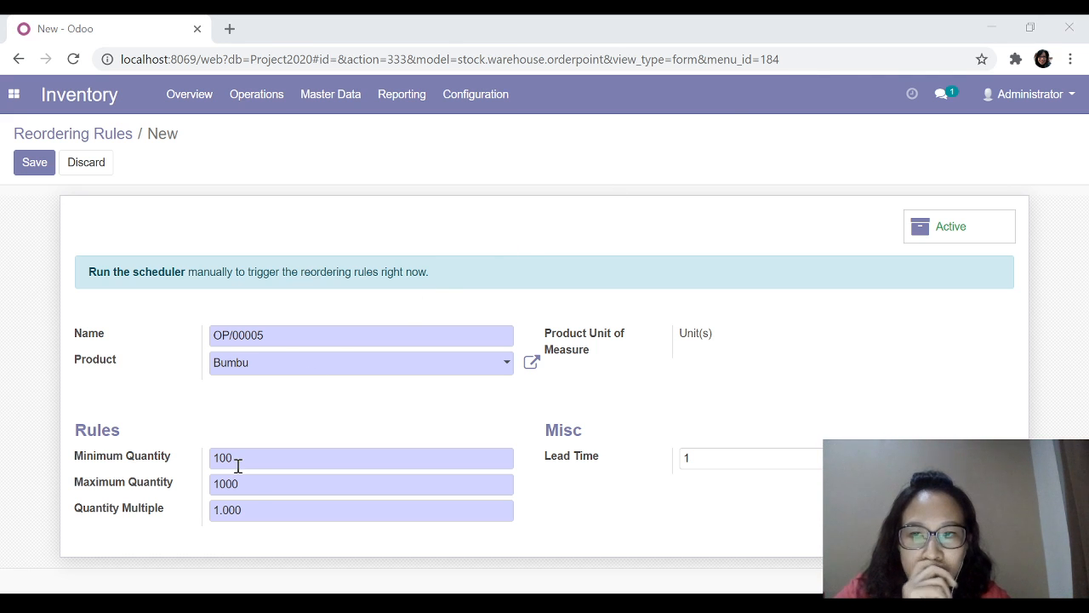
{"action": "left_click_drag", "start_coordinate": [236, 458], "coordinate": [208, 460]}
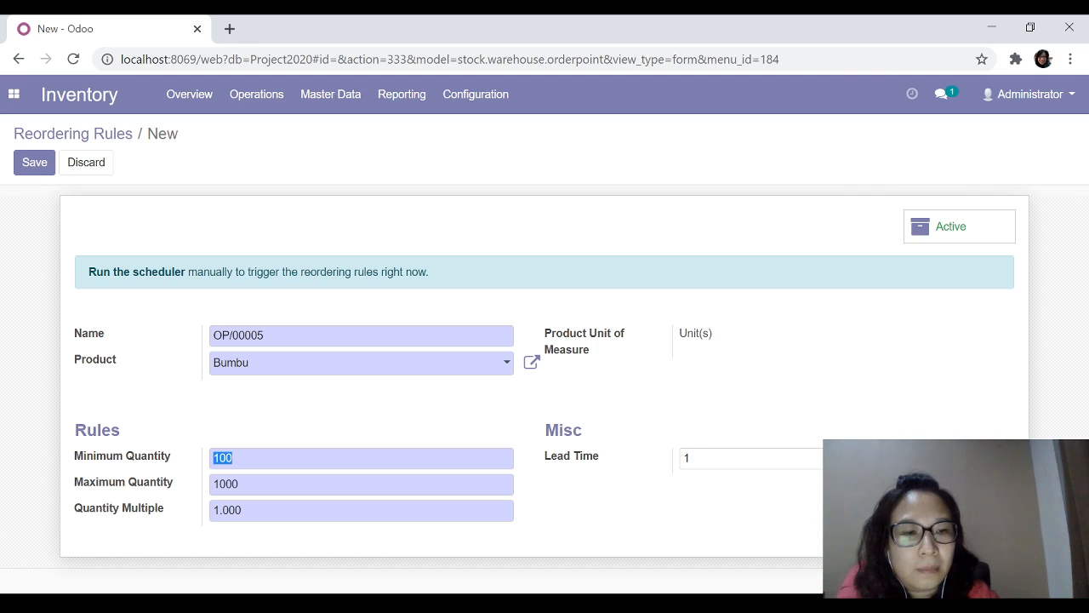
{"action": "left_click", "coordinate": [851, 502]}
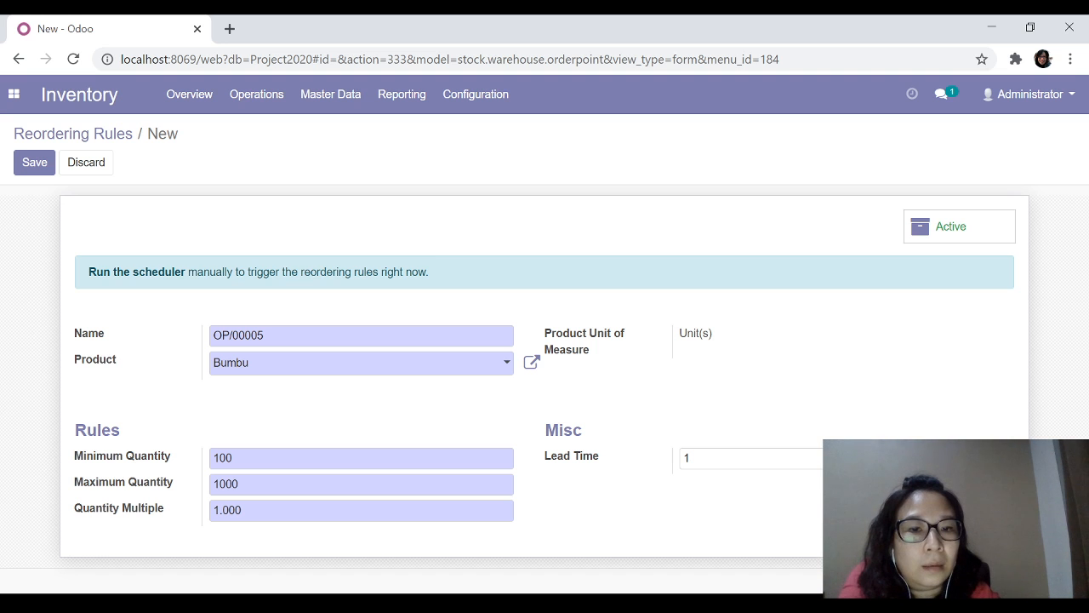
{"action": "left_click", "coordinate": [1068, 309]}
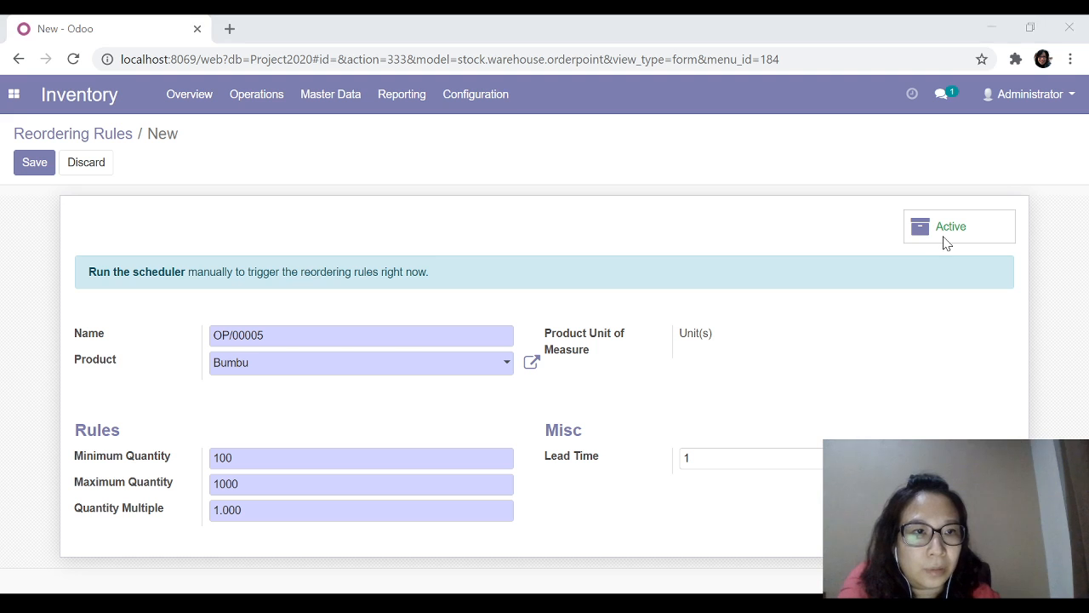
{"action": "left_click_drag", "start_coordinate": [943, 239], "coordinate": [929, 137]}
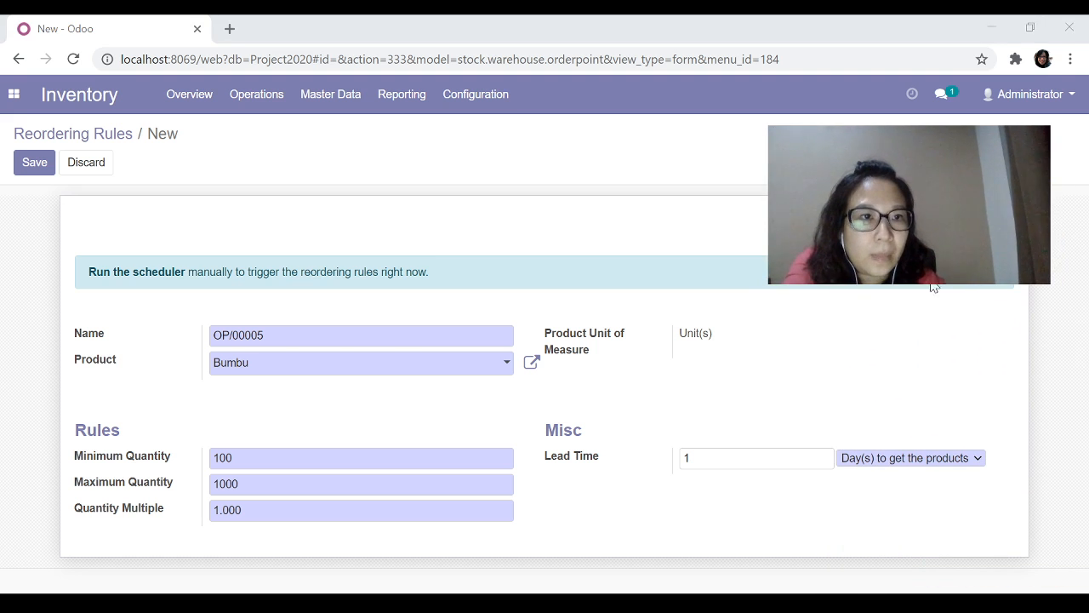
- Set the Bumbu rule's lead time type to "Day(s) to purchase" and save the rule
{"action": "left_click", "coordinate": [894, 458]}
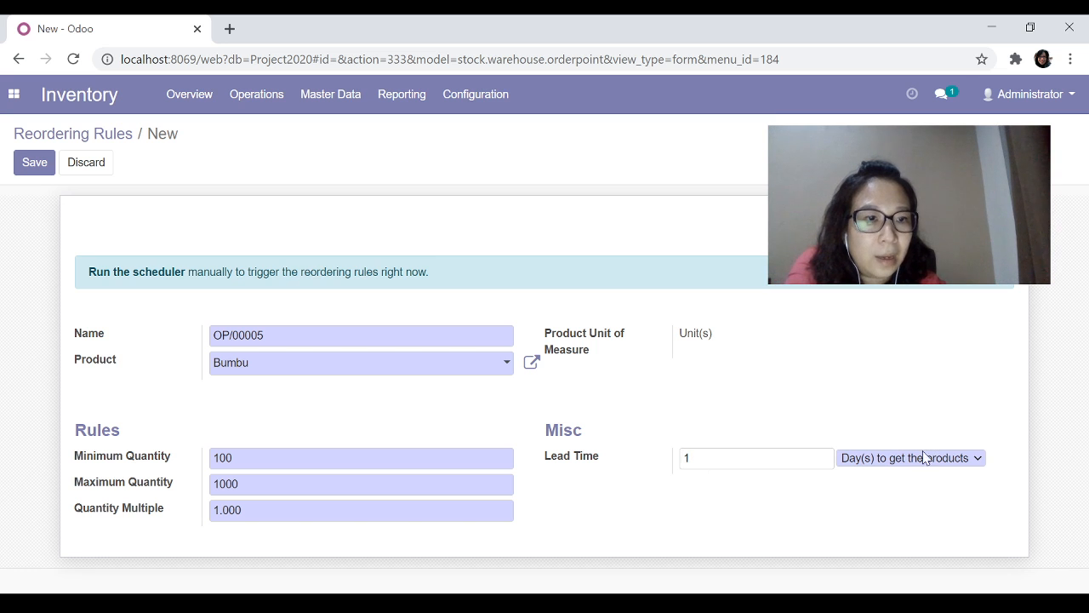
{"action": "left_click", "coordinate": [889, 514]}
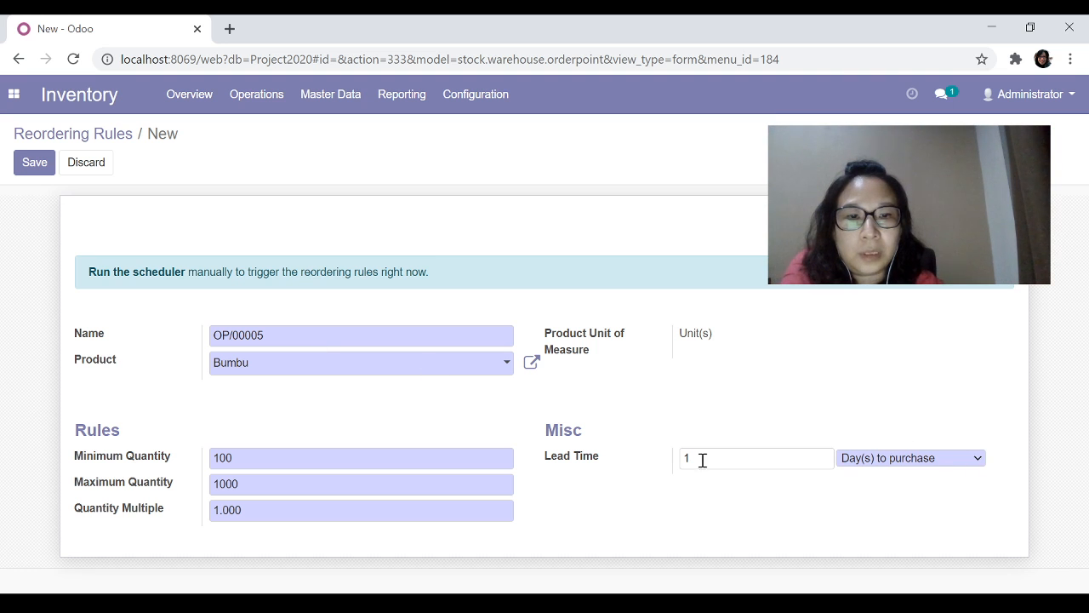
{"action": "left_click", "coordinate": [34, 163]}
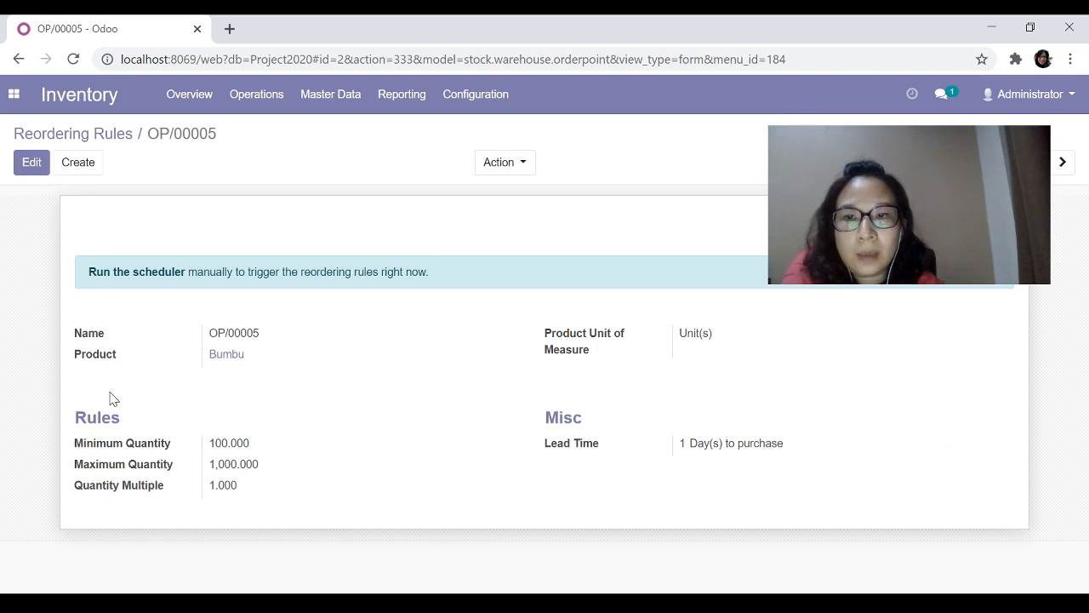
- Create another reordering rule with Keripik Singkong as its product
{"action": "left_click", "coordinate": [59, 170]}
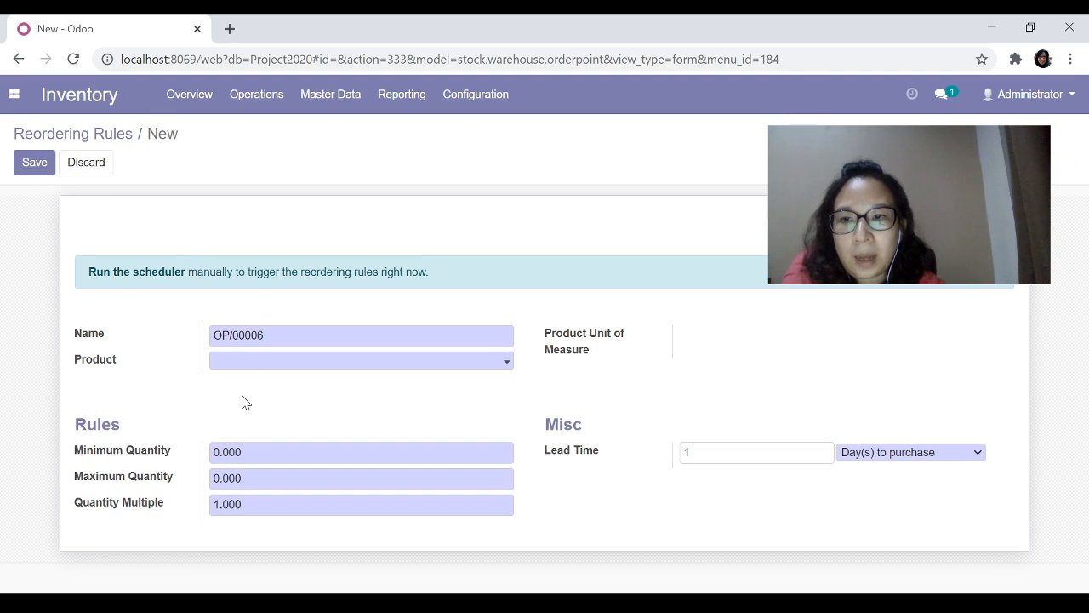
{"action": "left_click", "coordinate": [243, 366]}
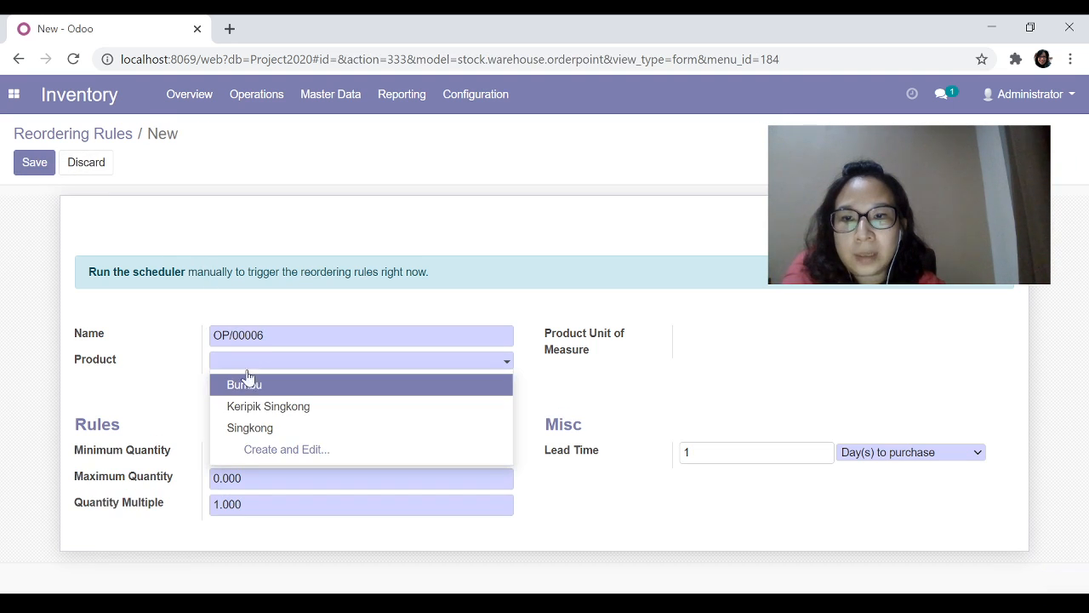
{"action": "left_click", "coordinate": [252, 409]}
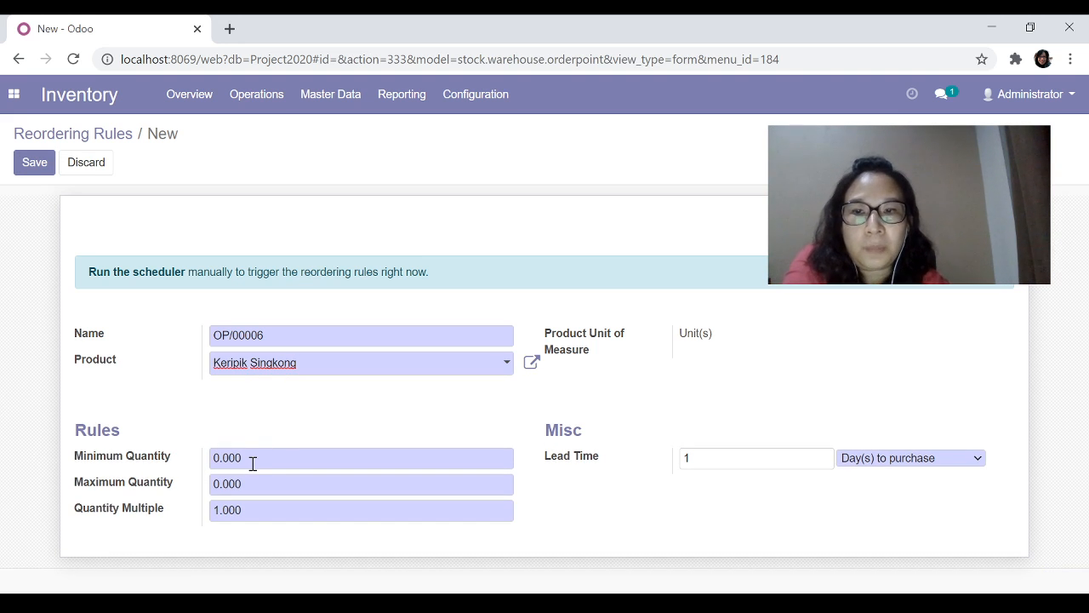
- Set the Keripik Singkong rule's minimum quantity to 200 and maximum quantity to 10000
{"action": "left_click_drag", "start_coordinate": [253, 462], "coordinate": [208, 470]}
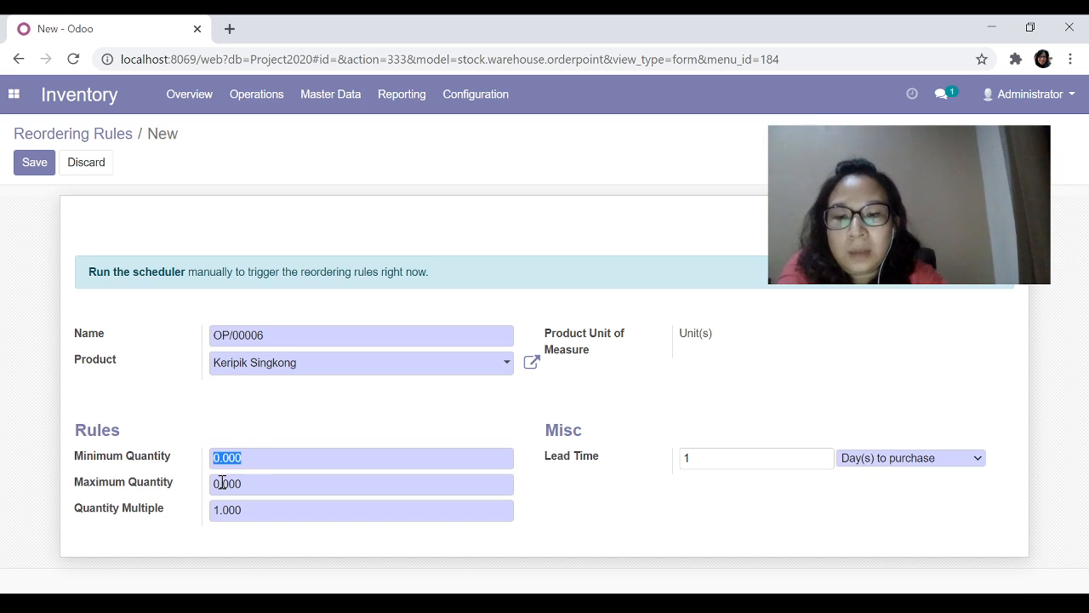
{"action": "type", "text": "2"}
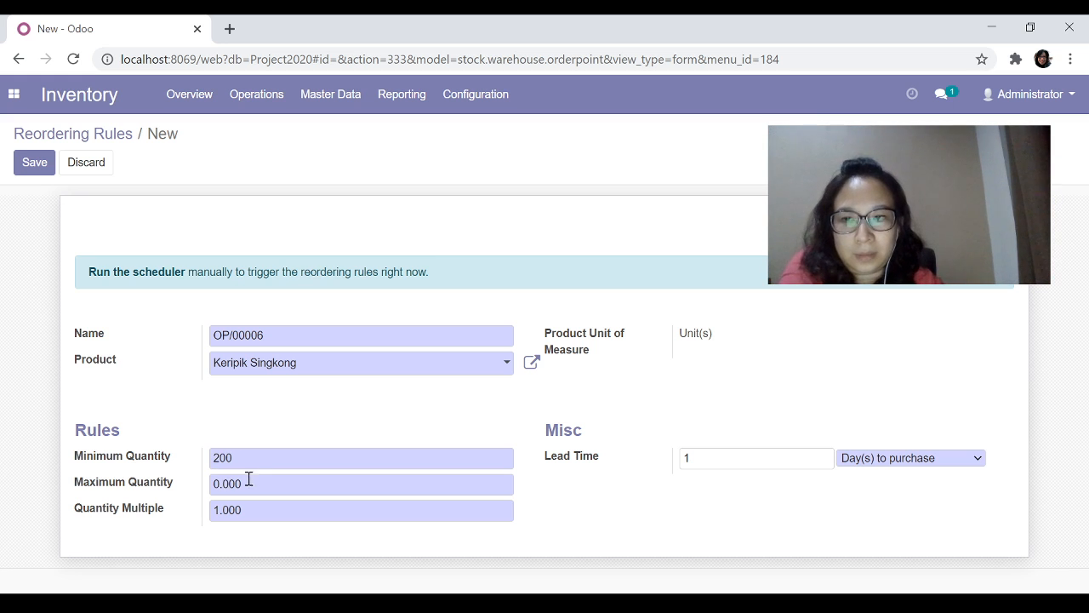
{"action": "left_click_drag", "start_coordinate": [257, 485], "coordinate": [165, 485]}
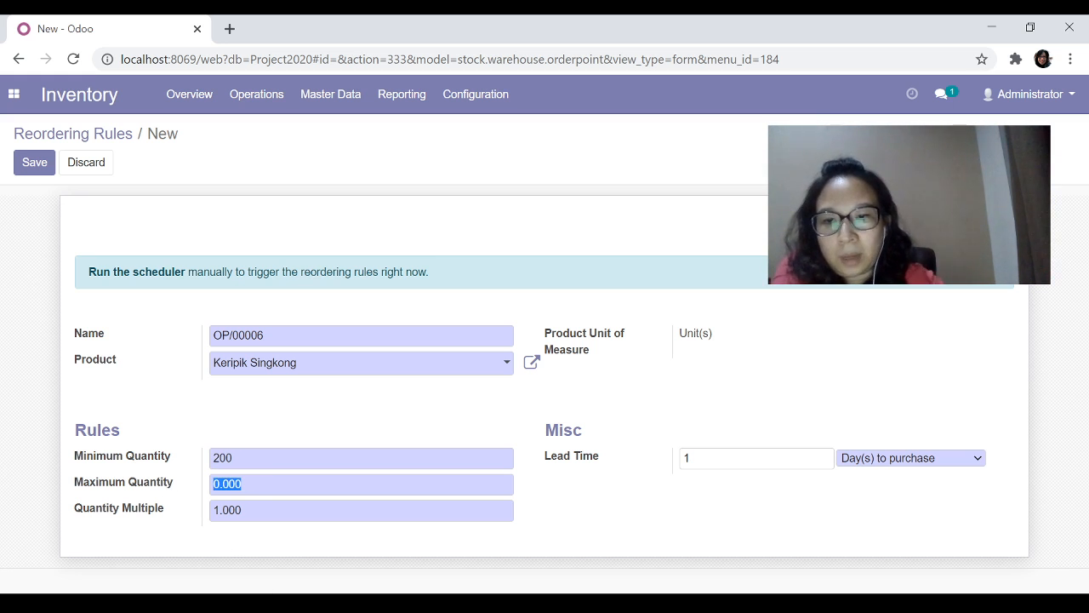
{"action": "type", "text": "1"}
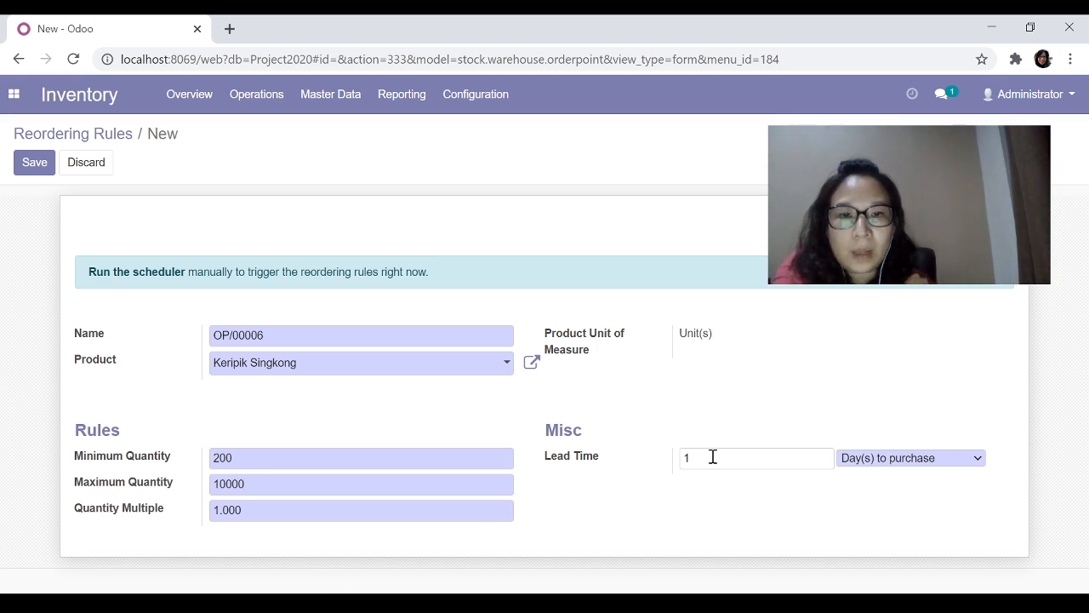
- Set the Keripik Singkong rule's lead time to 2 "Day(s) to get the products" and save the rule
{"action": "left_click", "coordinate": [864, 489]}
{"action": "left_click_drag", "start_coordinate": [707, 462], "coordinate": [672, 466]}
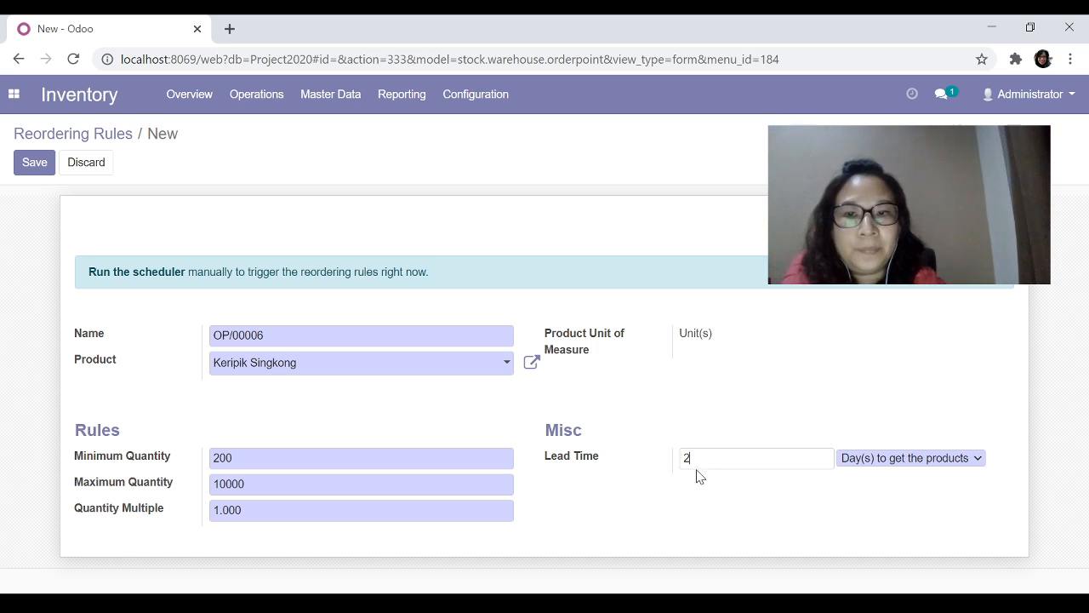
{"action": "left_click", "coordinate": [815, 59]}
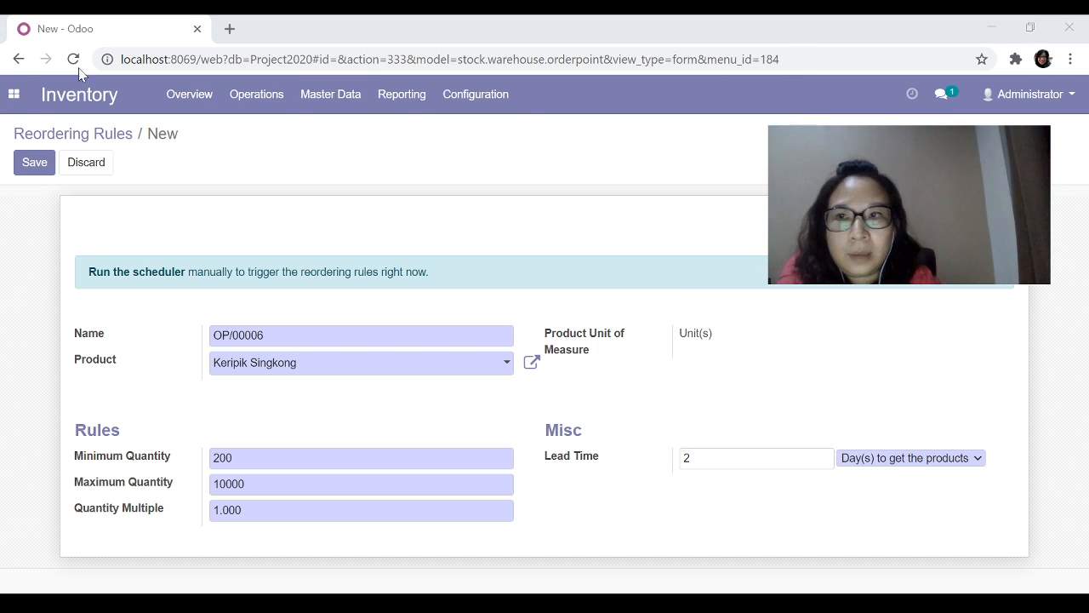
{"action": "left_click", "coordinate": [31, 161]}
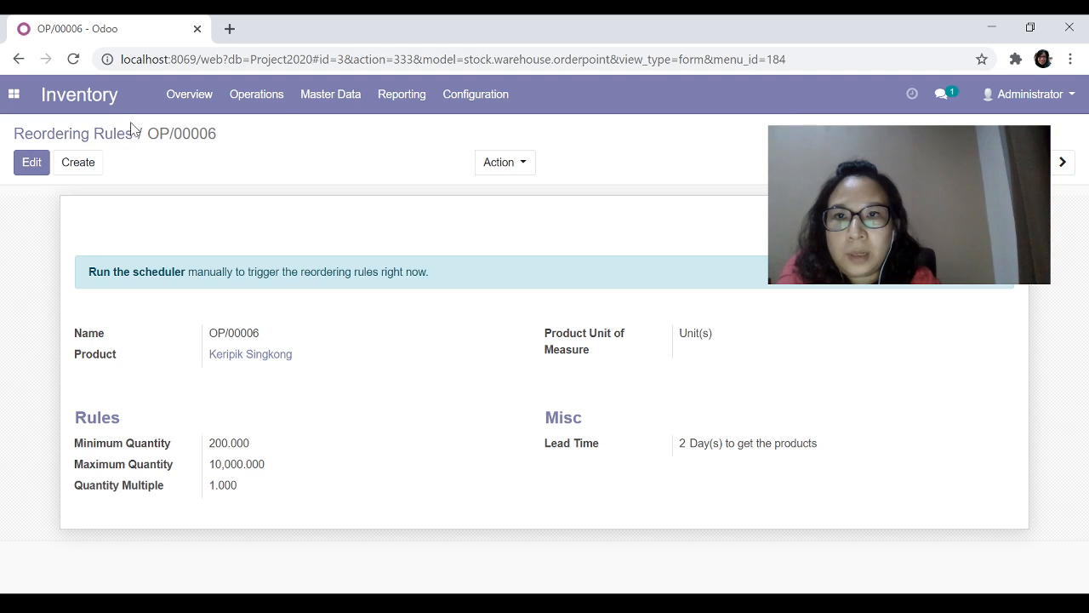
{"action": "left_click", "coordinate": [271, 107]}
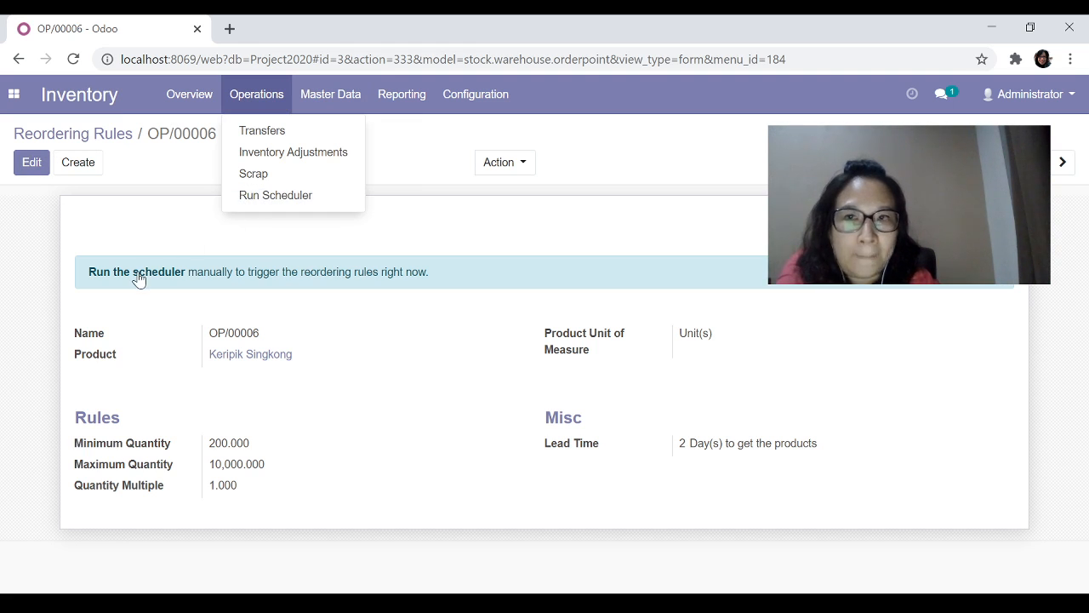
{"action": "left_click", "coordinate": [174, 182]}
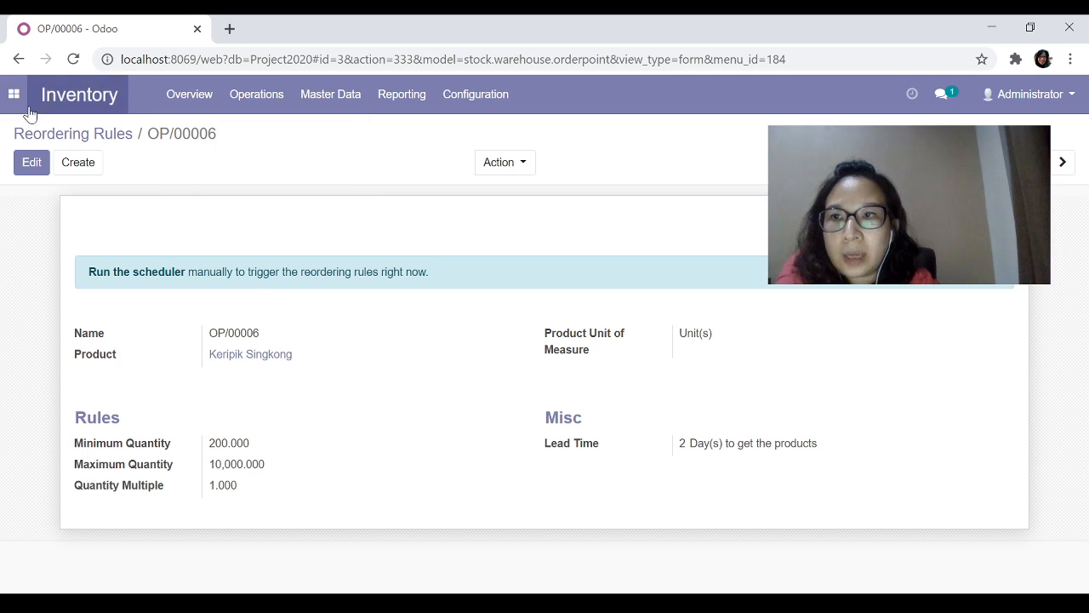
- Review the existing purchase order in the Purchase app and return to the Requests for Quotation list
{"action": "left_click", "coordinate": [14, 94]}
{"action": "left_click", "coordinate": [34, 218]}
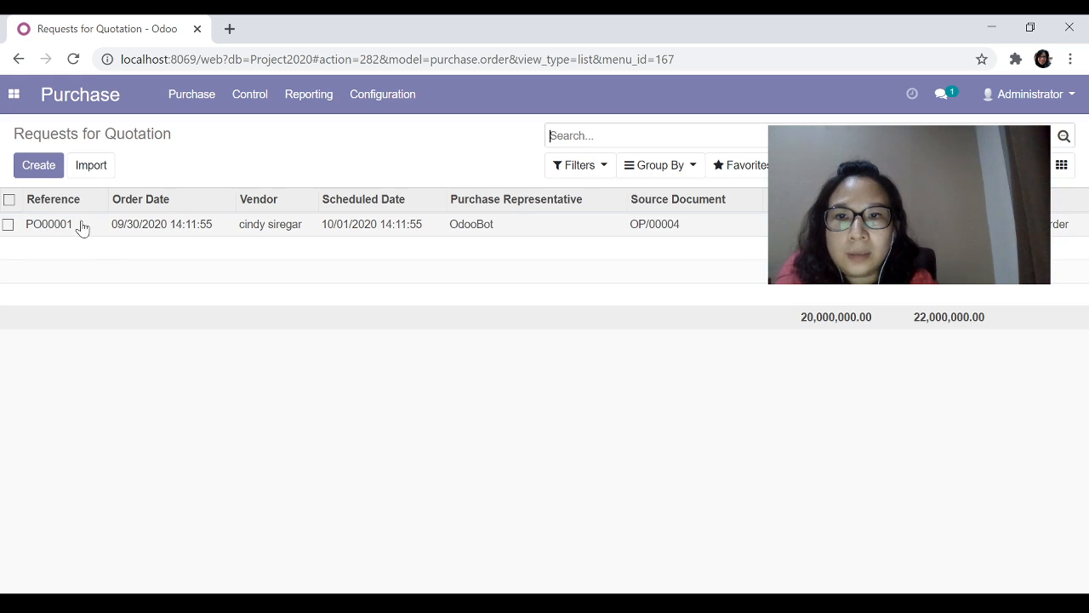
{"action": "left_click", "coordinate": [144, 231]}
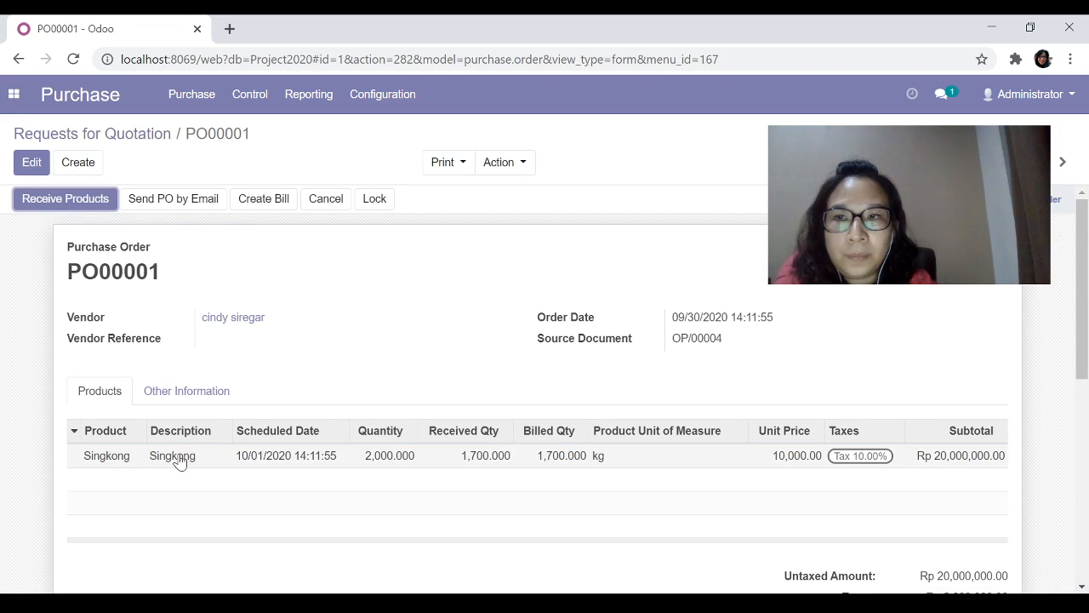
{"action": "left_click", "coordinate": [41, 134]}
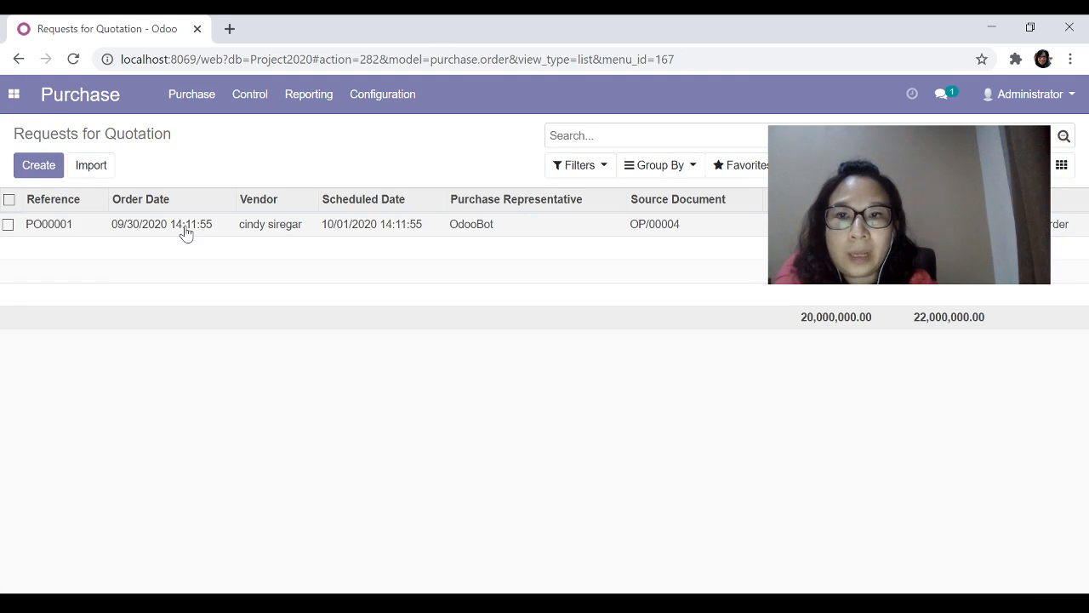
- Check the list of manufacturing orders in the Manufacturing app
{"action": "left_click", "coordinate": [14, 93]}
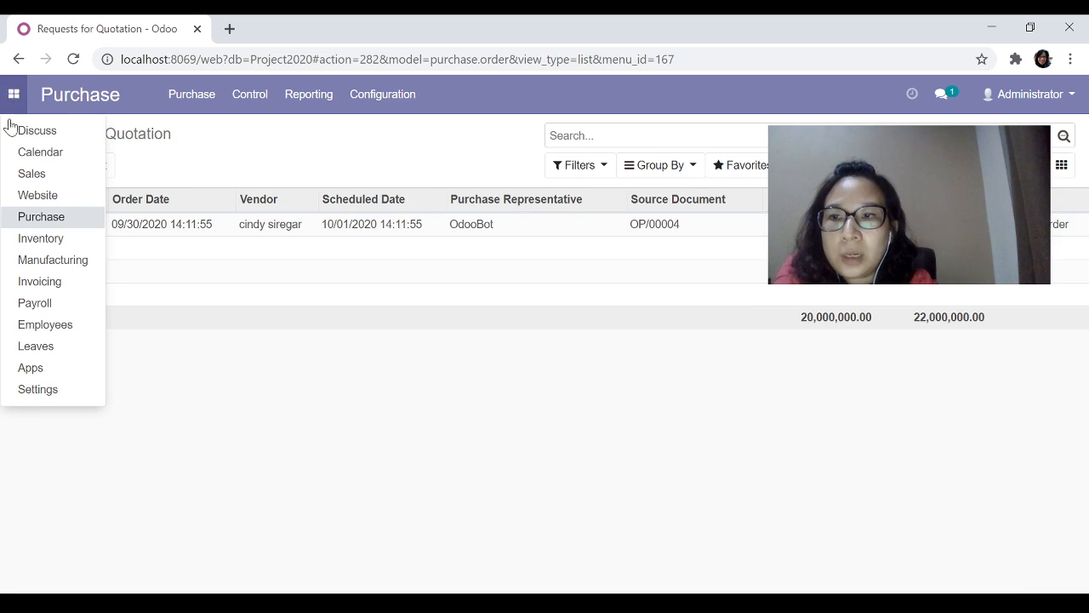
{"action": "left_click", "coordinate": [32, 260]}
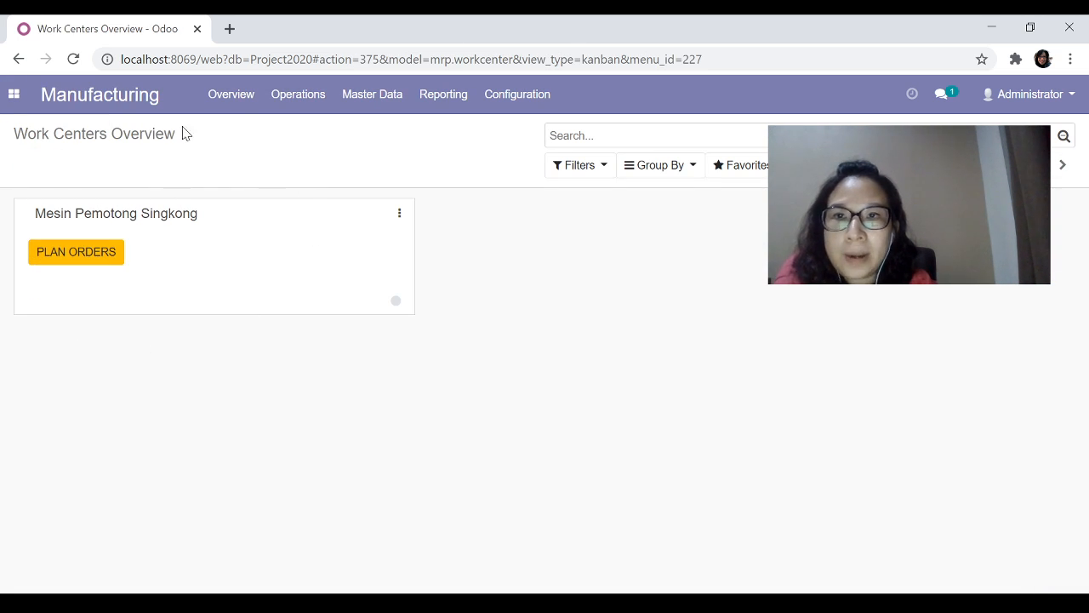
{"action": "left_click", "coordinate": [298, 97]}
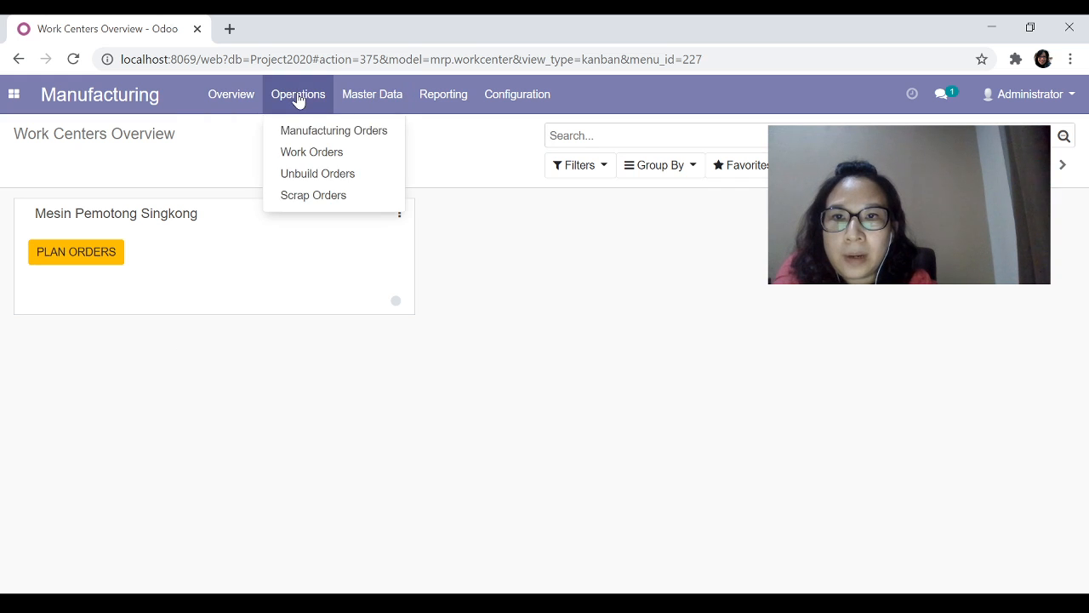
{"action": "left_click", "coordinate": [298, 131]}
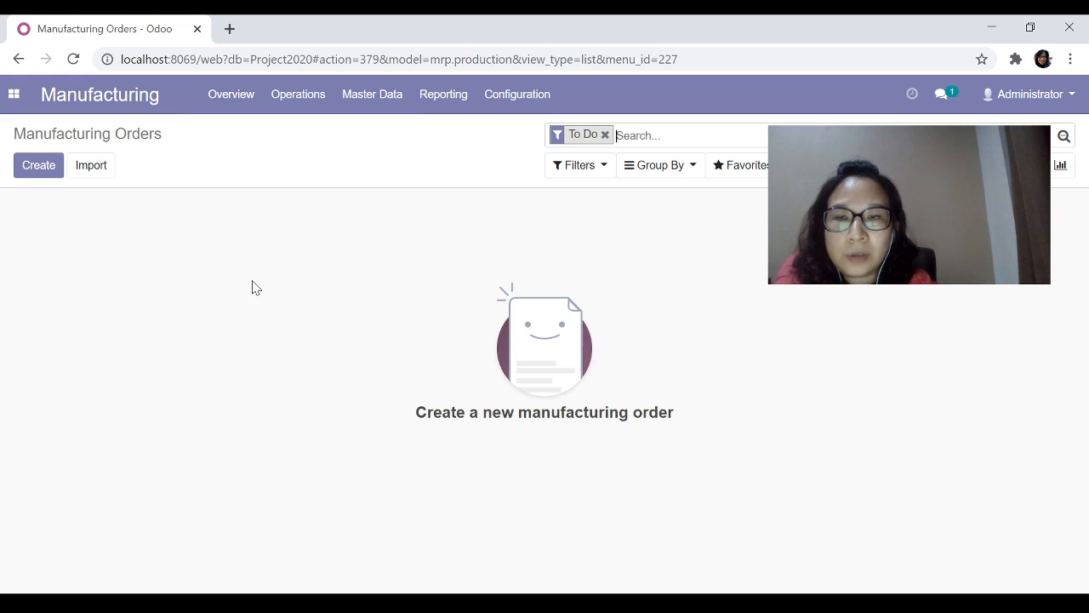
- Run the scheduler in the Inventory app to trigger the reordering rules
{"action": "left_click", "coordinate": [13, 94]}
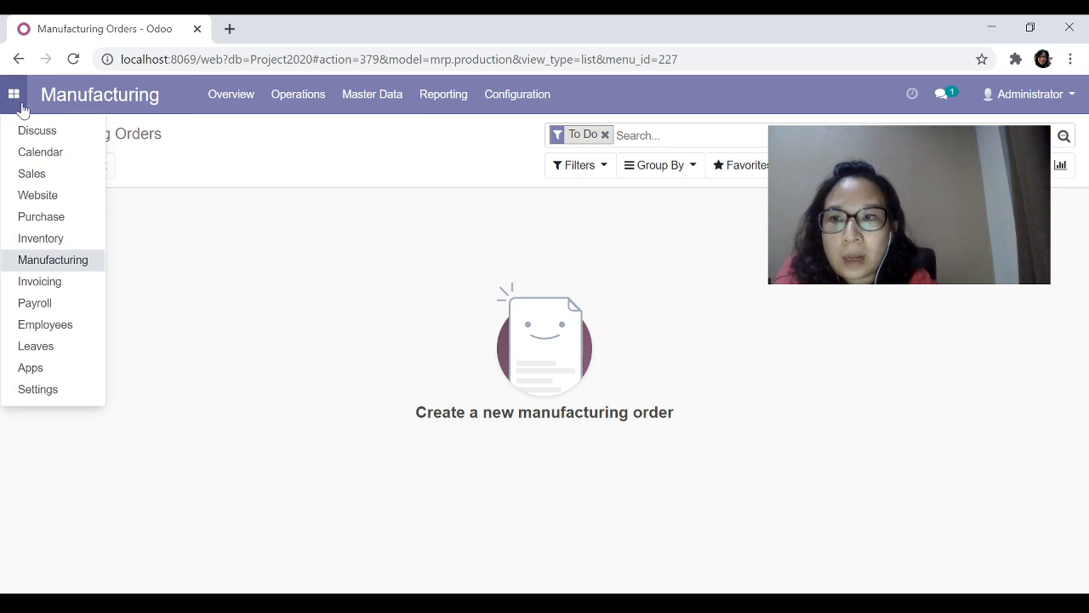
{"action": "left_click", "coordinate": [43, 240]}
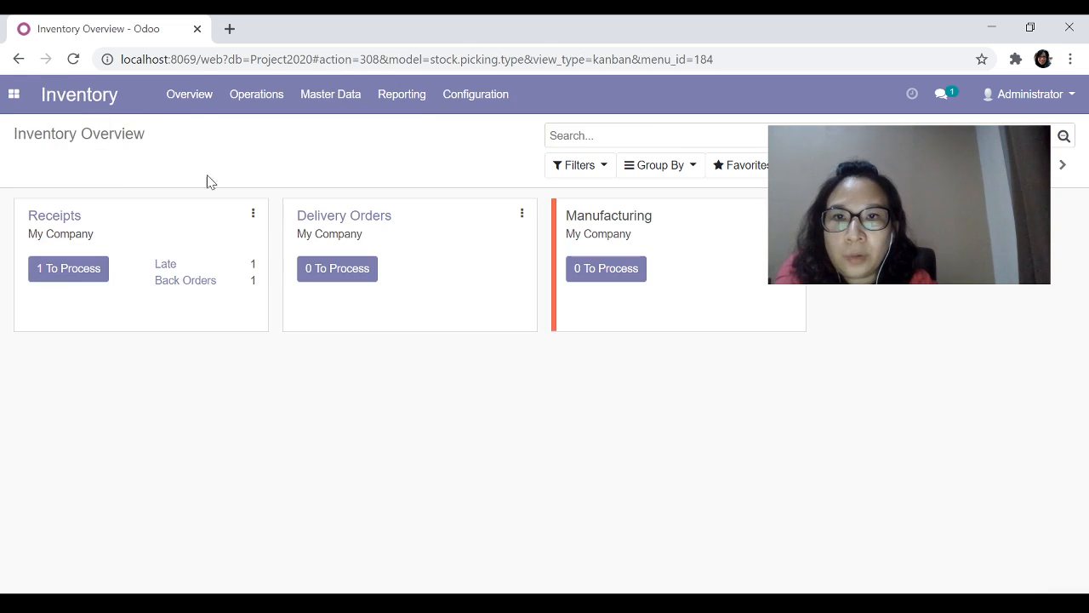
{"action": "left_click", "coordinate": [331, 100]}
{"action": "mouse_move", "coordinate": [281, 112]}
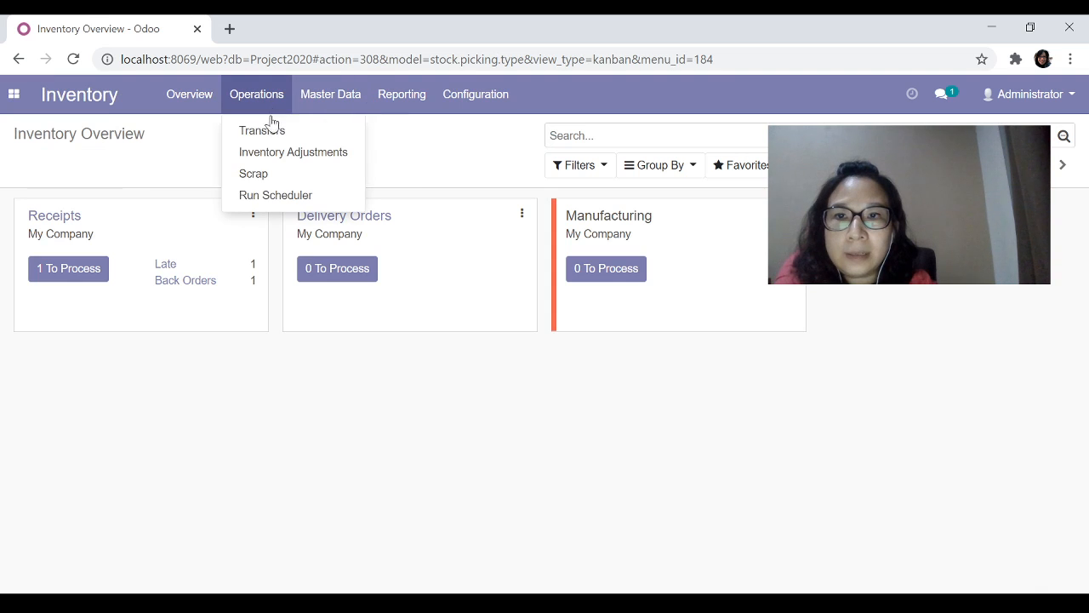
{"action": "left_click", "coordinate": [263, 198]}
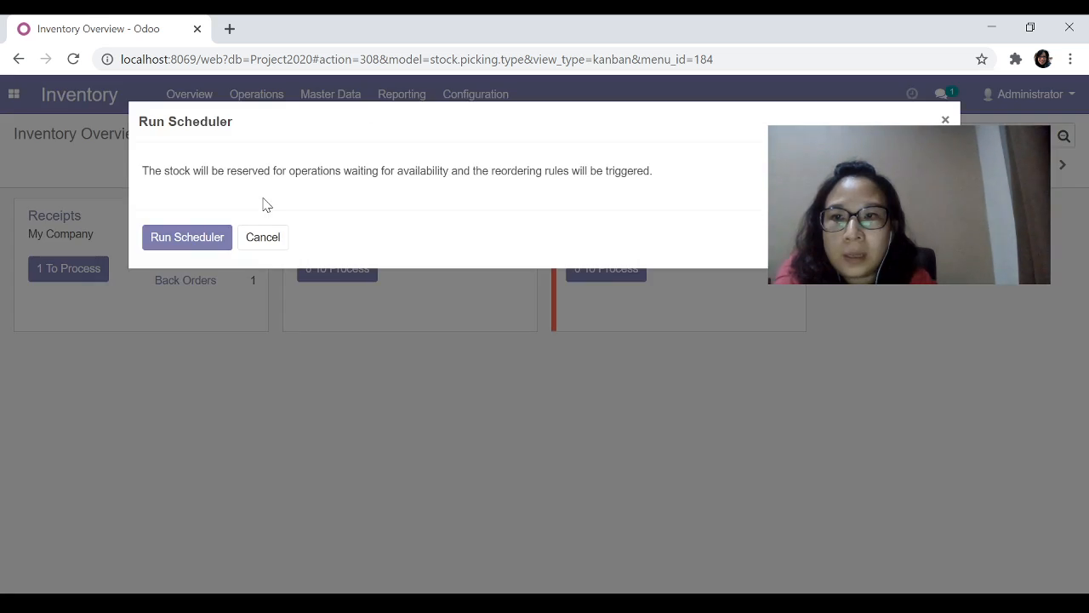
{"action": "left_click", "coordinate": [208, 239]}
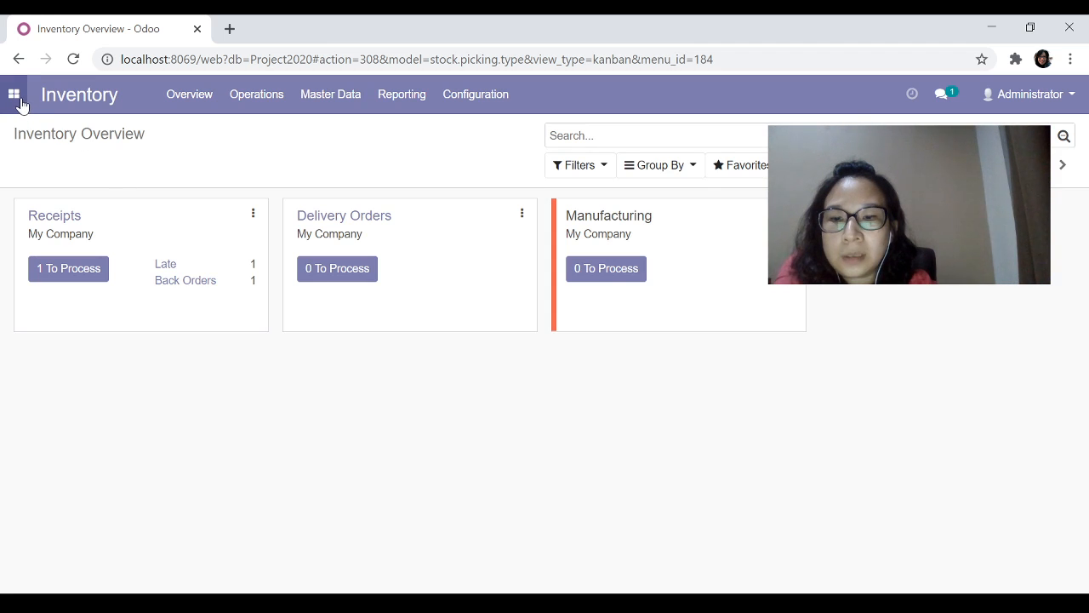
- Open the Bumbu request for quotation in the Purchase app, examine the product's vendor price list, and return to the request
{"action": "left_click", "coordinate": [20, 101]}
{"action": "left_click", "coordinate": [48, 223]}
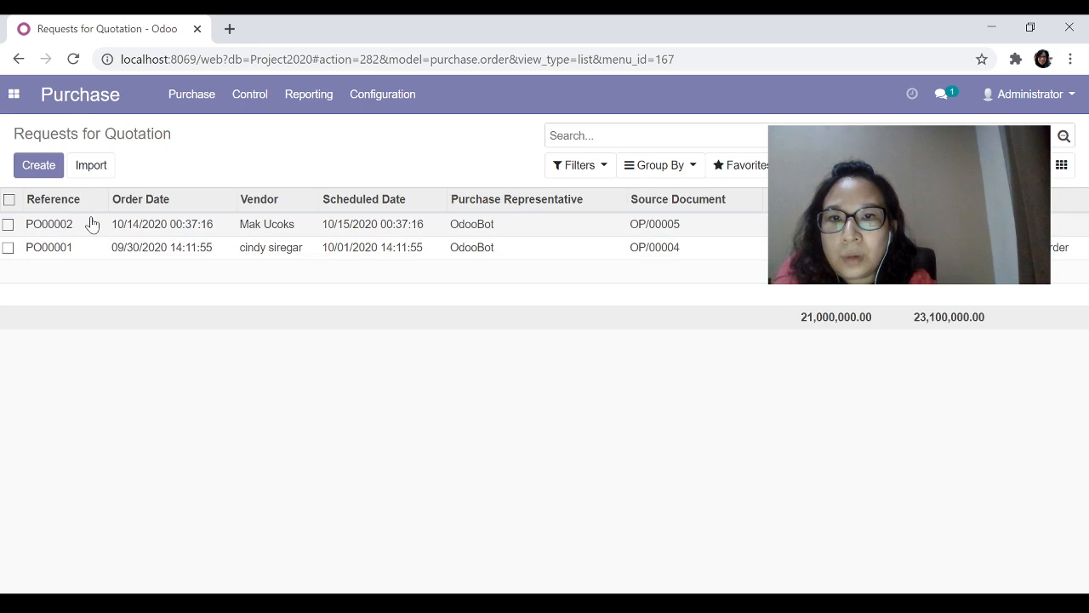
{"action": "left_click", "coordinate": [136, 232]}
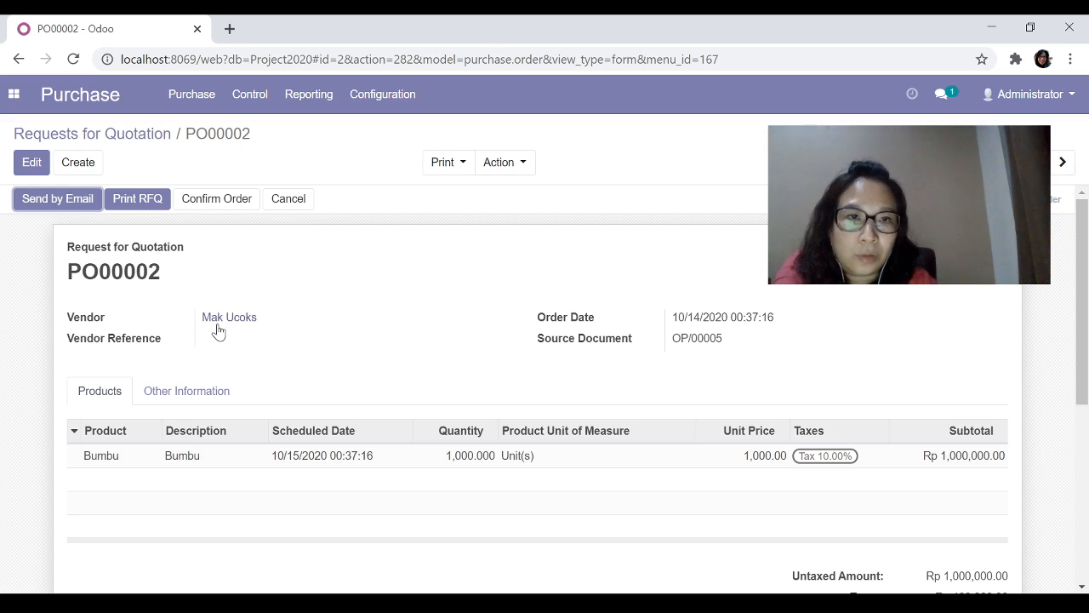
{"action": "left_click", "coordinate": [106, 458]}
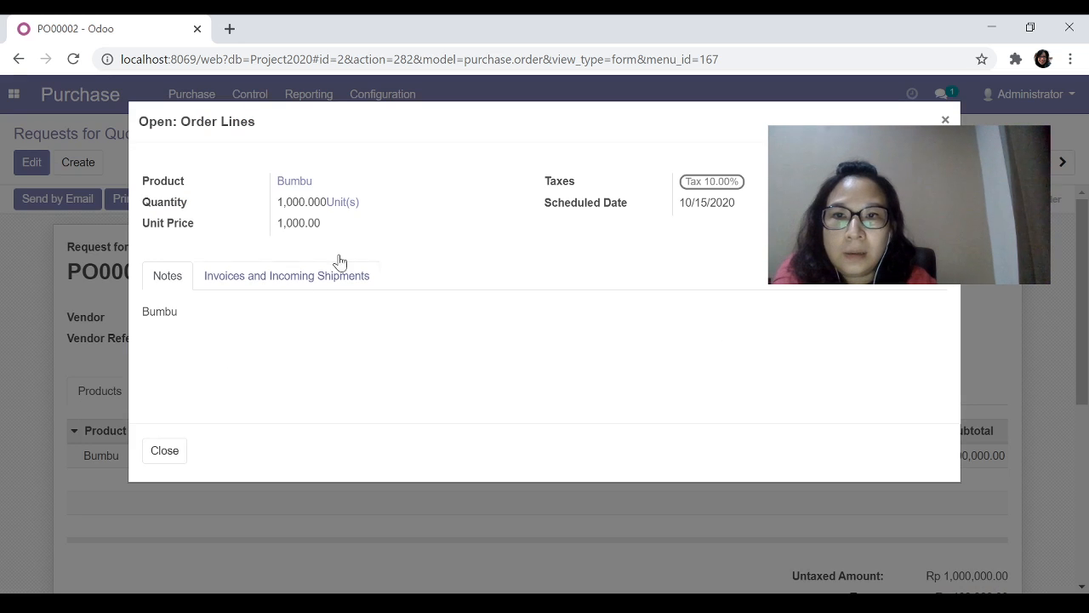
{"action": "left_click", "coordinate": [293, 184]}
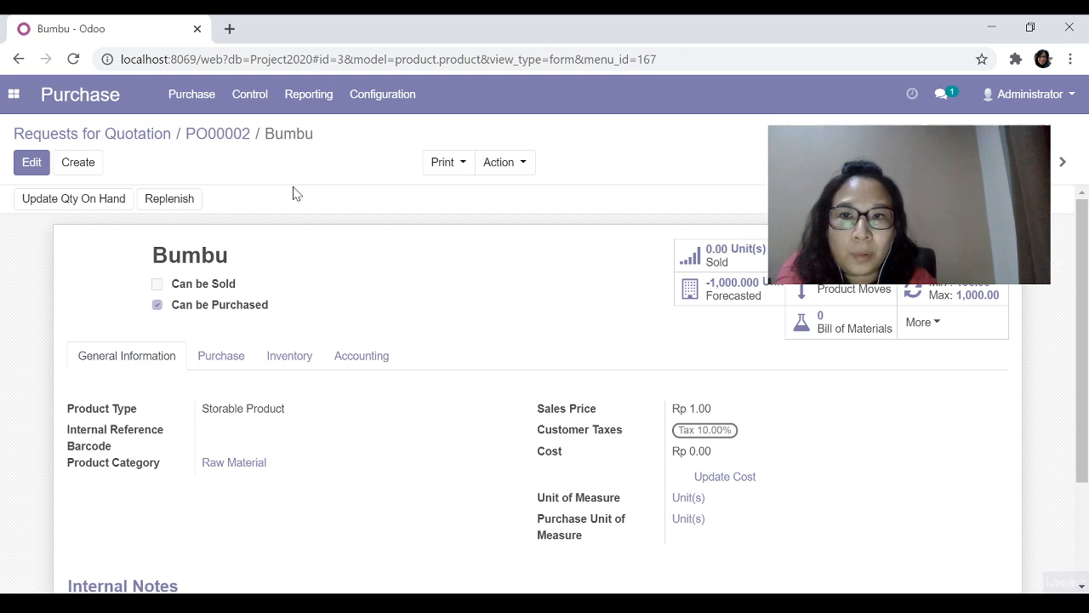
{"action": "left_click", "coordinate": [219, 369]}
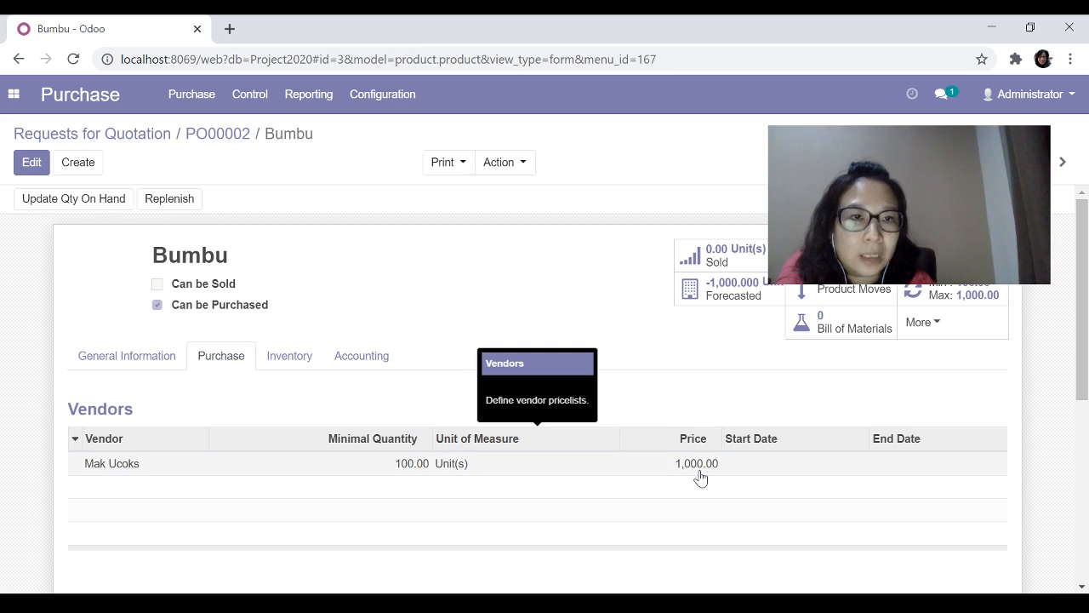
{"action": "left_click", "coordinate": [230, 135]}
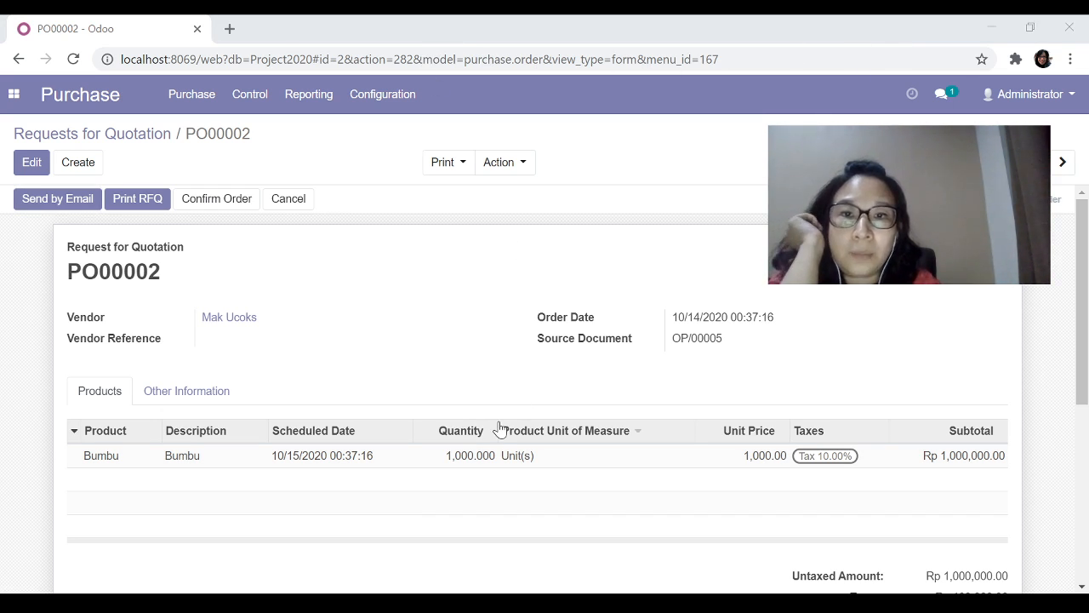
- Compare the Bumbu request's source document and quantity with the Bumbu reordering rule, opened through Inventory in a separate browser tab
{"action": "triple_click", "coordinate": [731, 339]}
{"action": "left_click", "coordinate": [402, 53]}
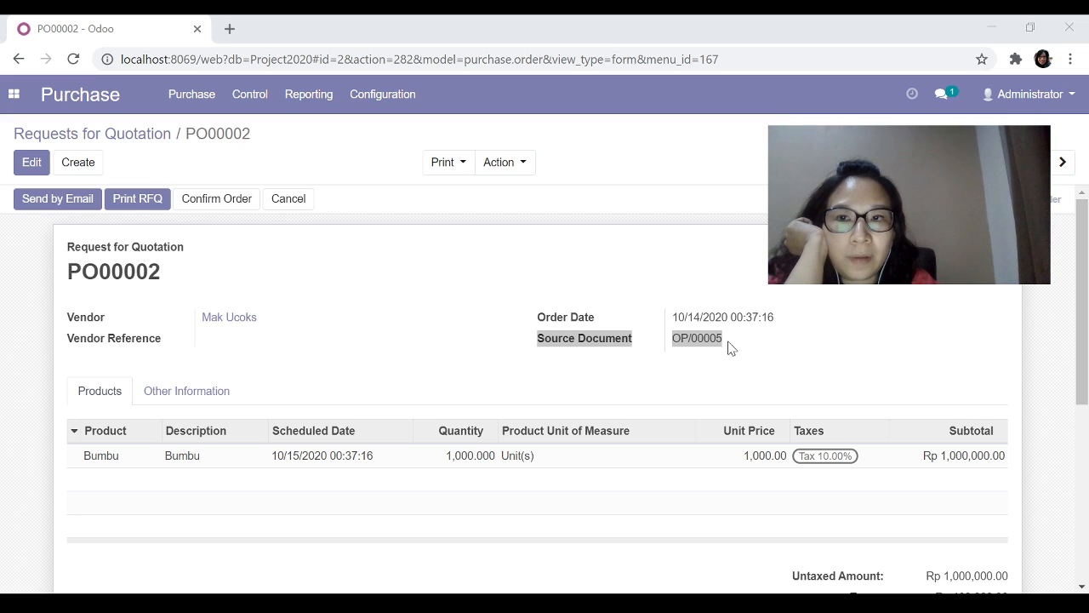
{"action": "left_click", "coordinate": [5, 98]}
{"action": "left_click", "coordinate": [384, 184]}
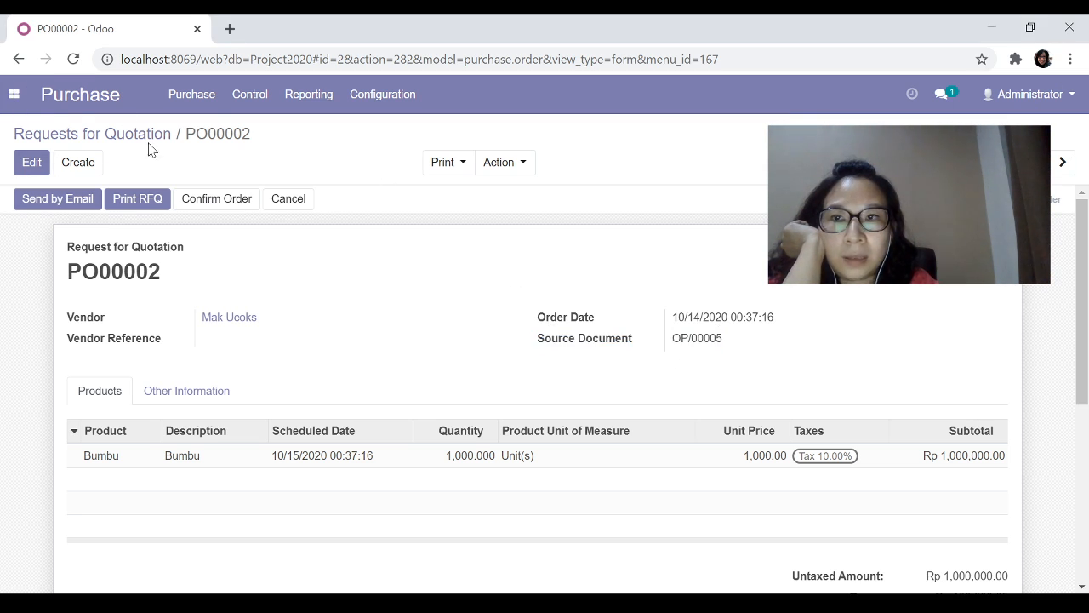
{"action": "left_click", "coordinate": [14, 95]}
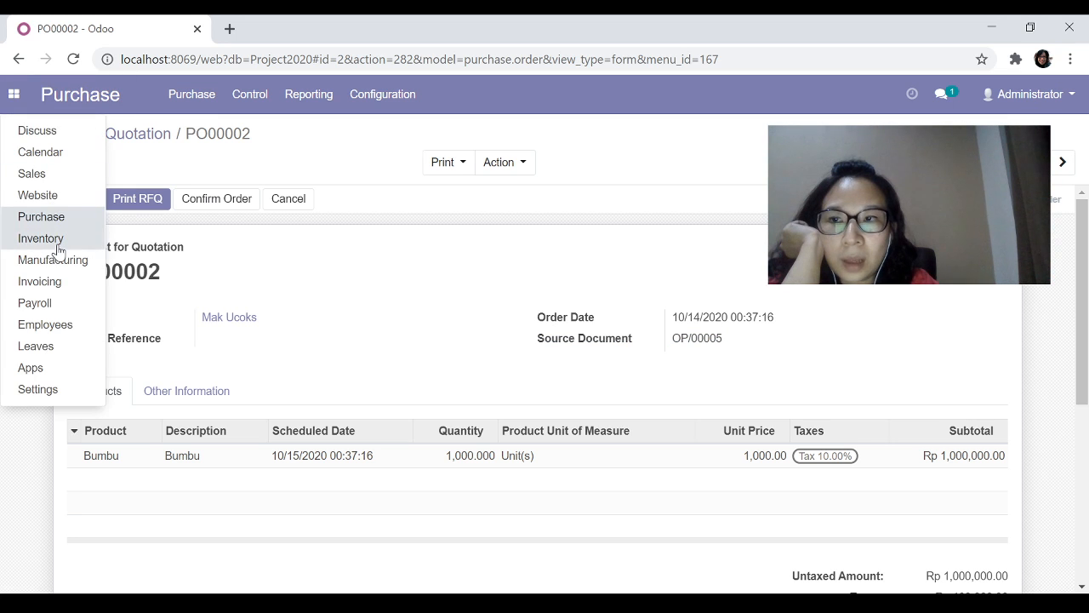
{"action": "middle_click", "coordinate": [119, 260]}
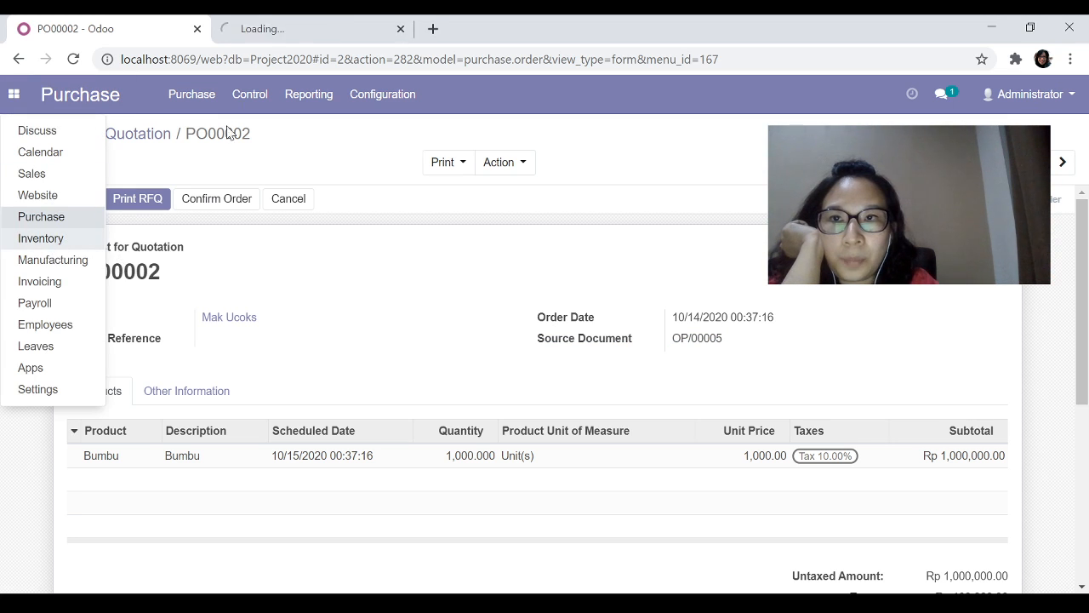
{"action": "left_click", "coordinate": [273, 34]}
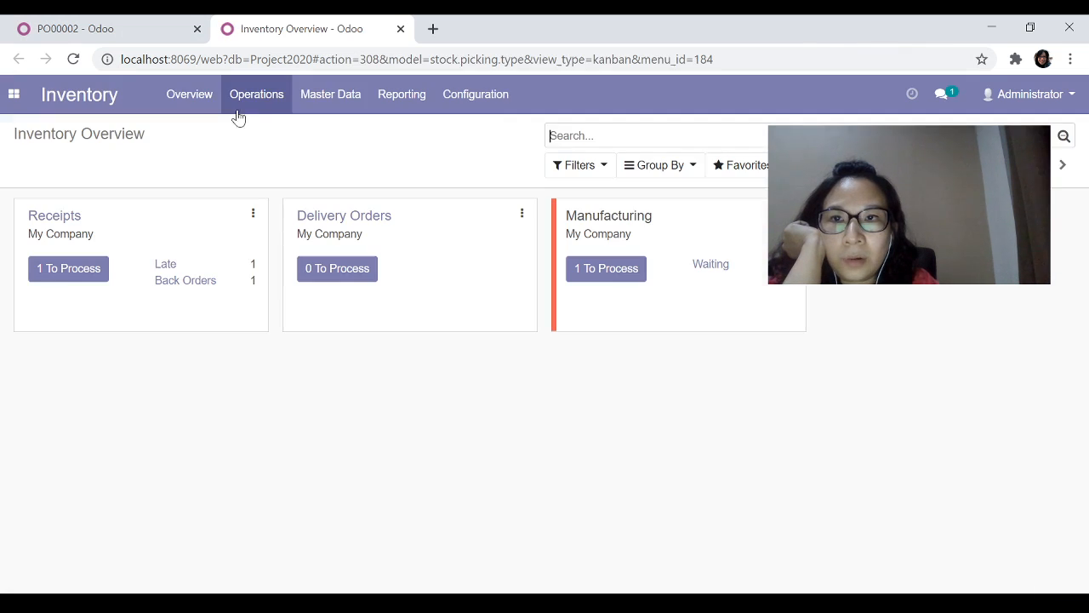
{"action": "left_click", "coordinate": [328, 99]}
{"action": "left_click", "coordinate": [323, 153]}
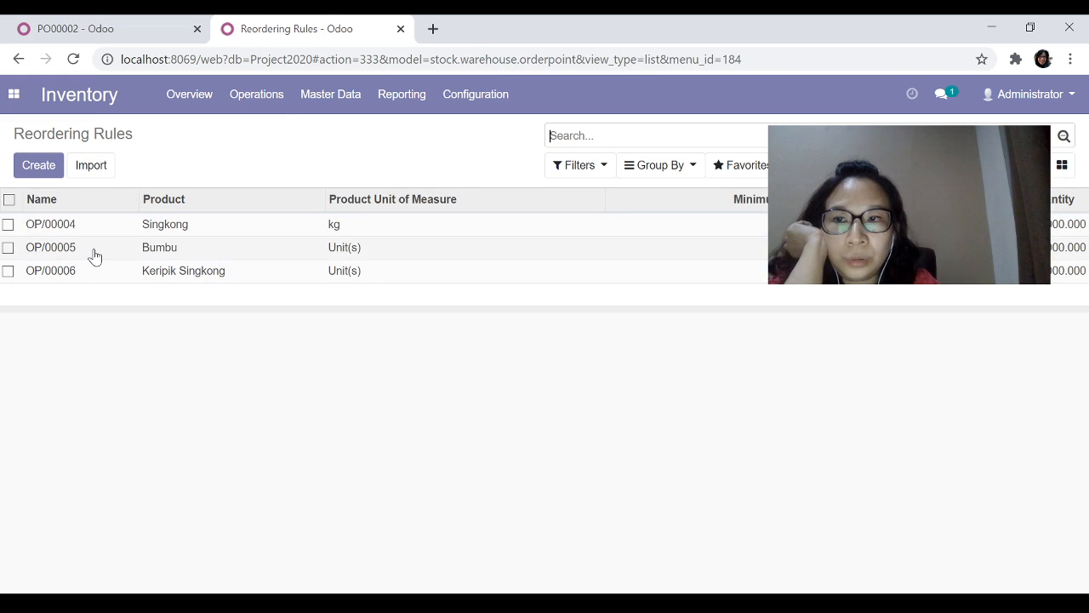
{"action": "left_click", "coordinate": [94, 255]}
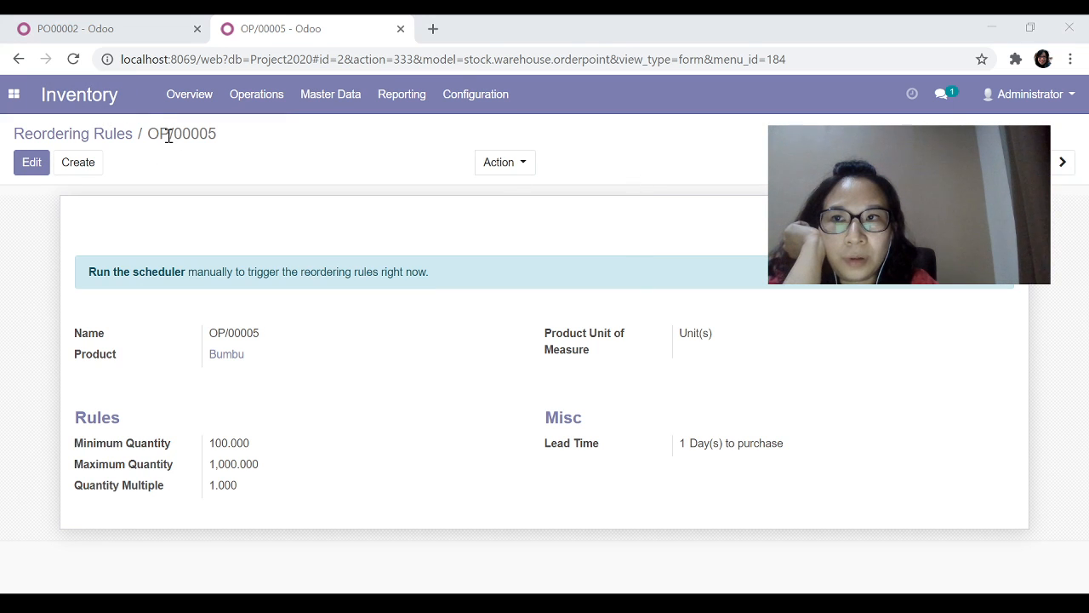
{"action": "left_click", "coordinate": [109, 29]}
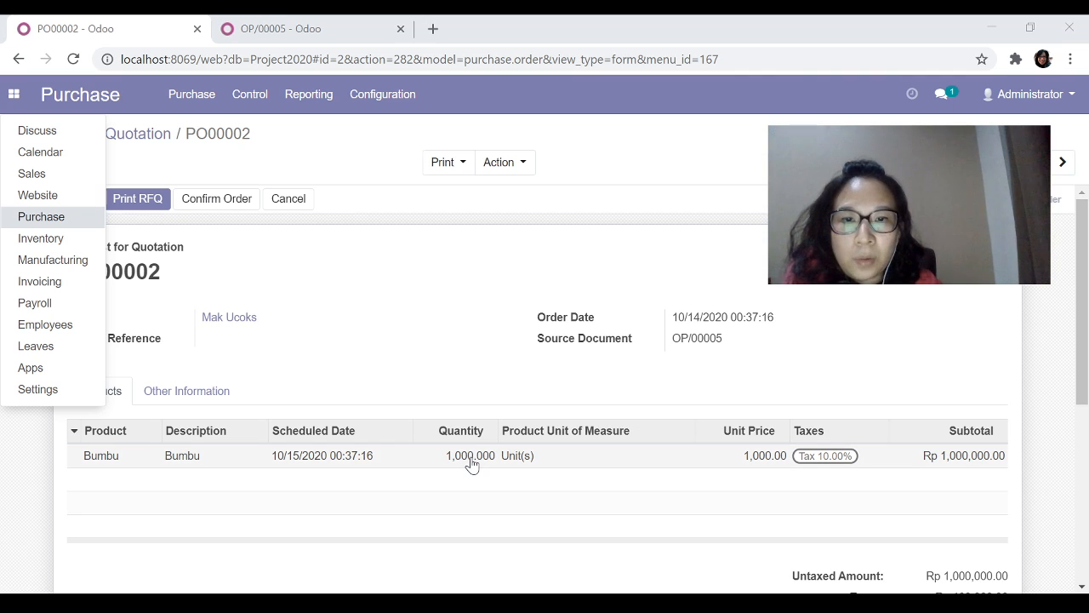
{"action": "left_click", "coordinate": [415, 317]}
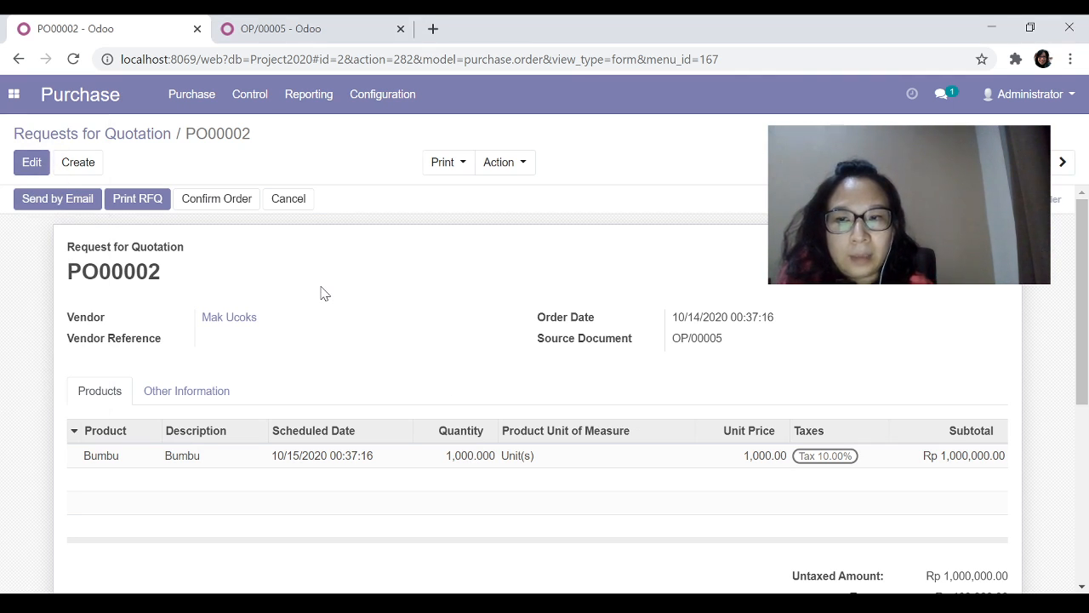
- Review the Bumbu product's stock and reordering figures from the order line, and return to the request for quotation
{"action": "left_click", "coordinate": [111, 458]}
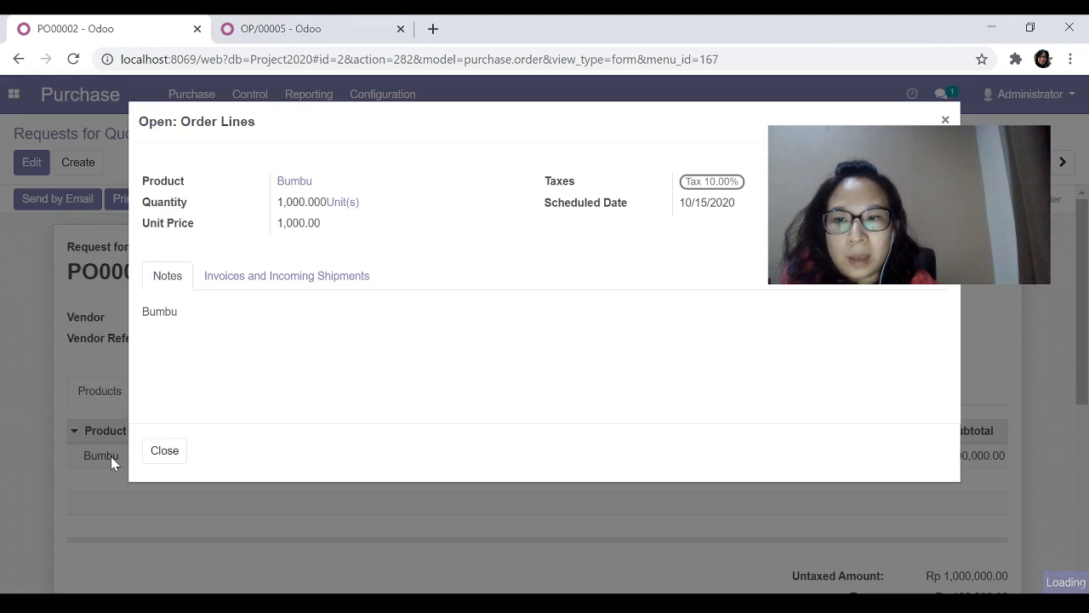
{"action": "left_click", "coordinate": [296, 182]}
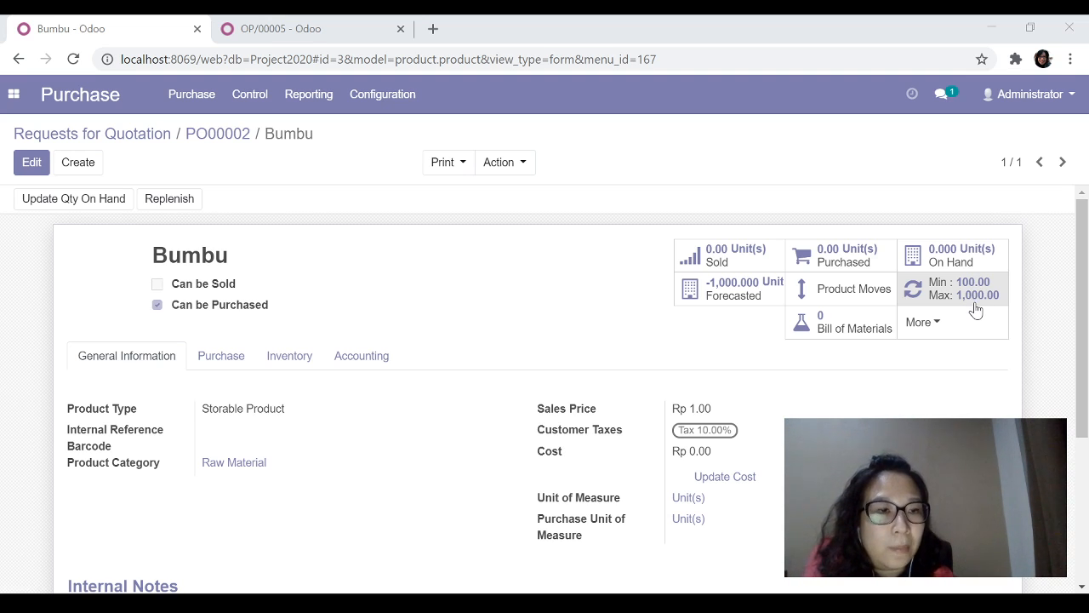
{"action": "left_click", "coordinate": [207, 144]}
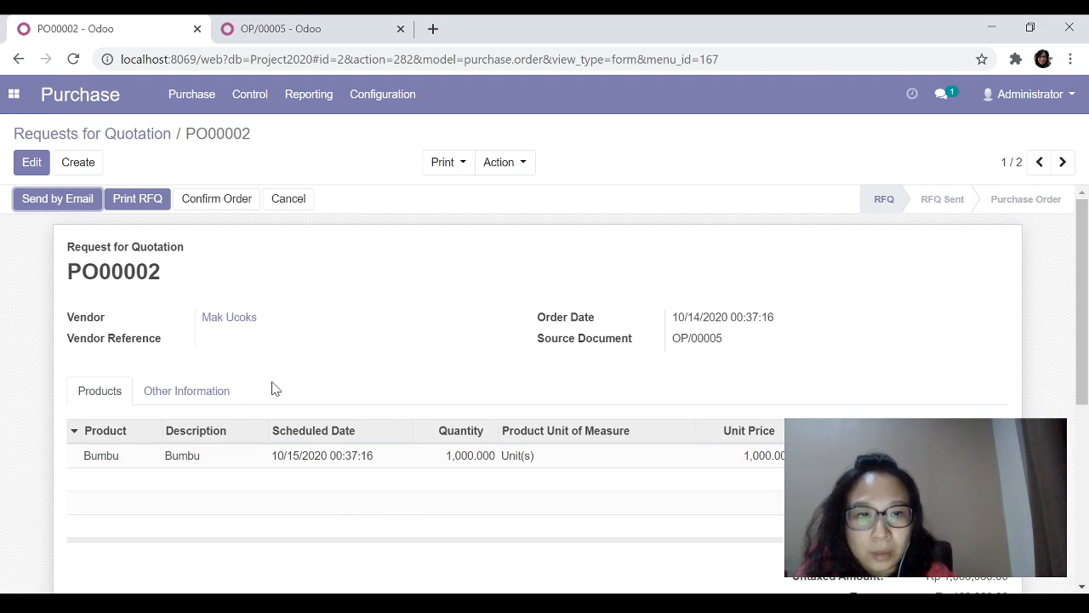
- Open the Manufacturing Orders list and compare the Keripik Singkong order's source with the reordering rules list
{"action": "left_click", "coordinate": [14, 94]}
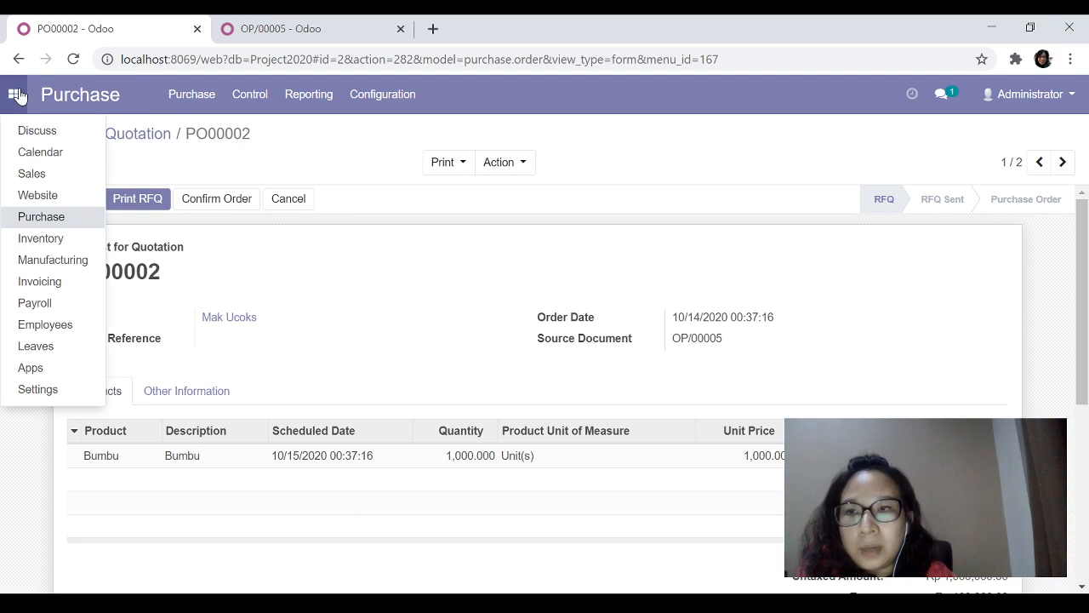
{"action": "left_click", "coordinate": [63, 264]}
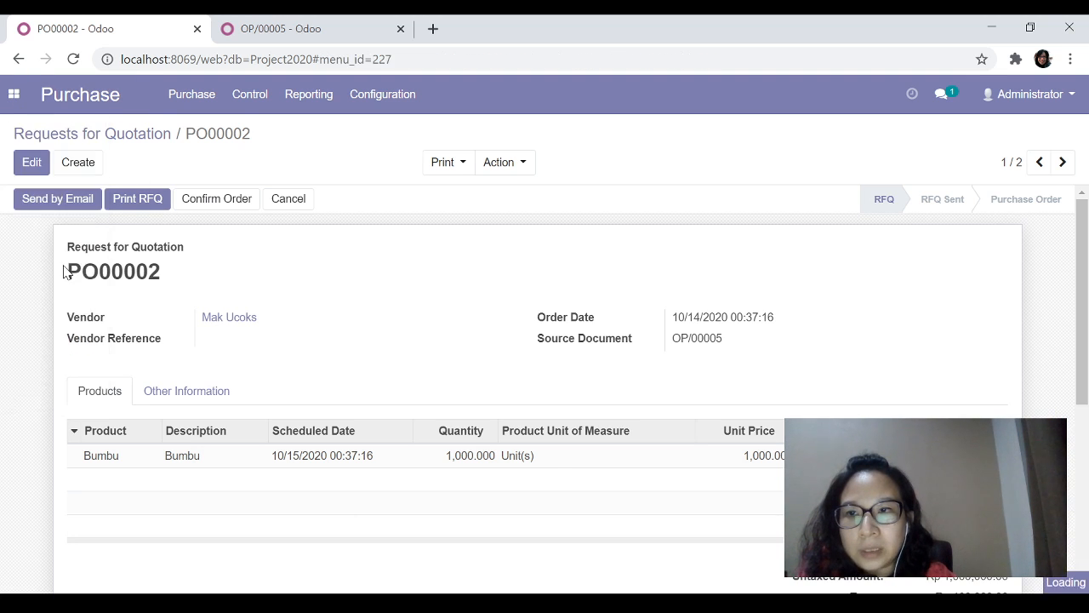
{"action": "left_click", "coordinate": [299, 96]}
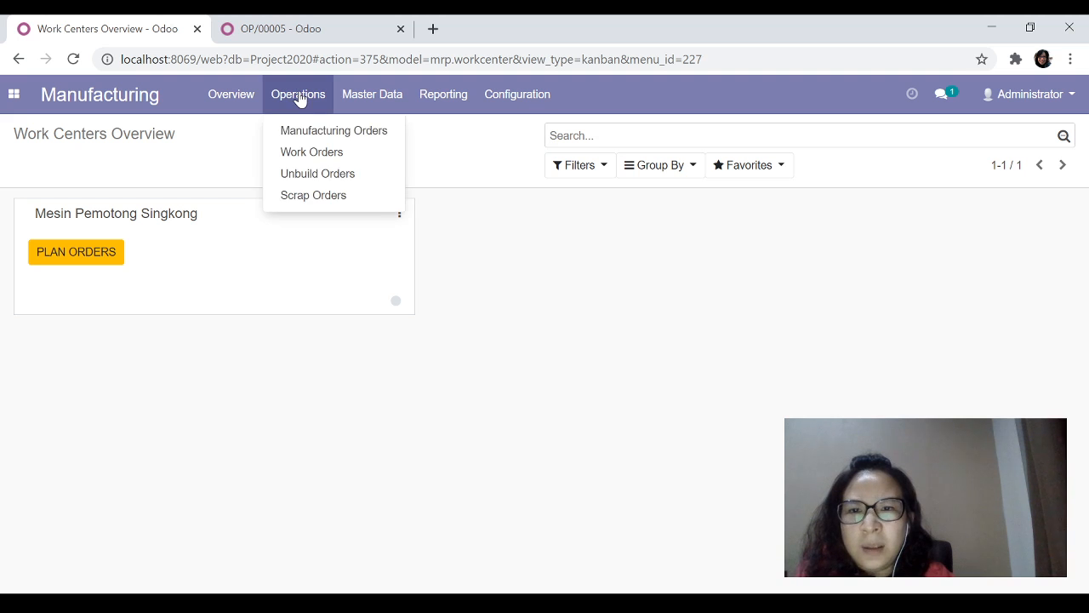
{"action": "left_click", "coordinate": [308, 136]}
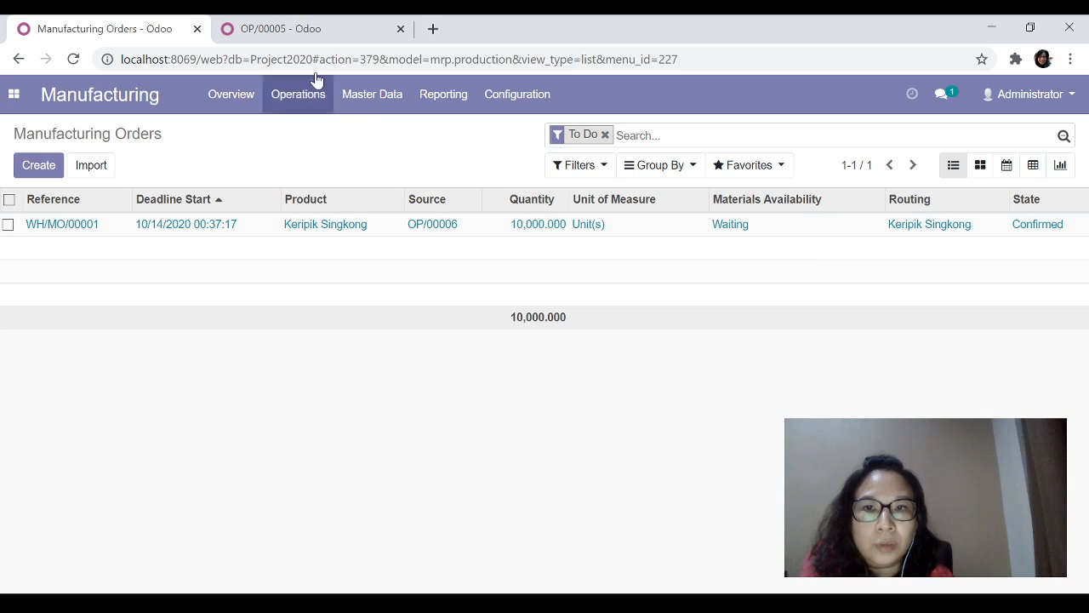
{"action": "left_click", "coordinate": [283, 30]}
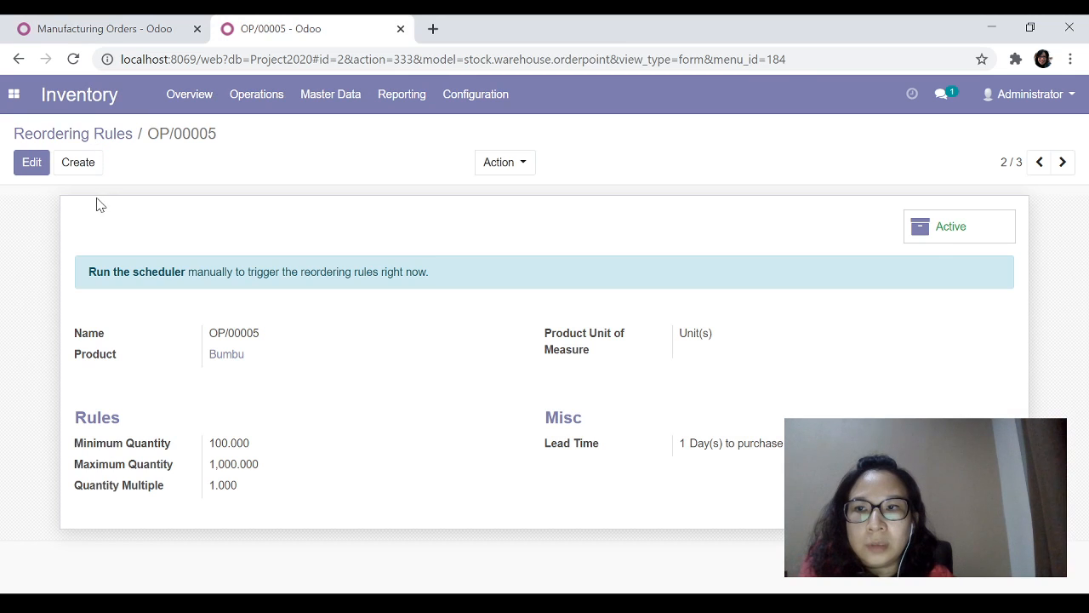
{"action": "left_click", "coordinate": [114, 133]}
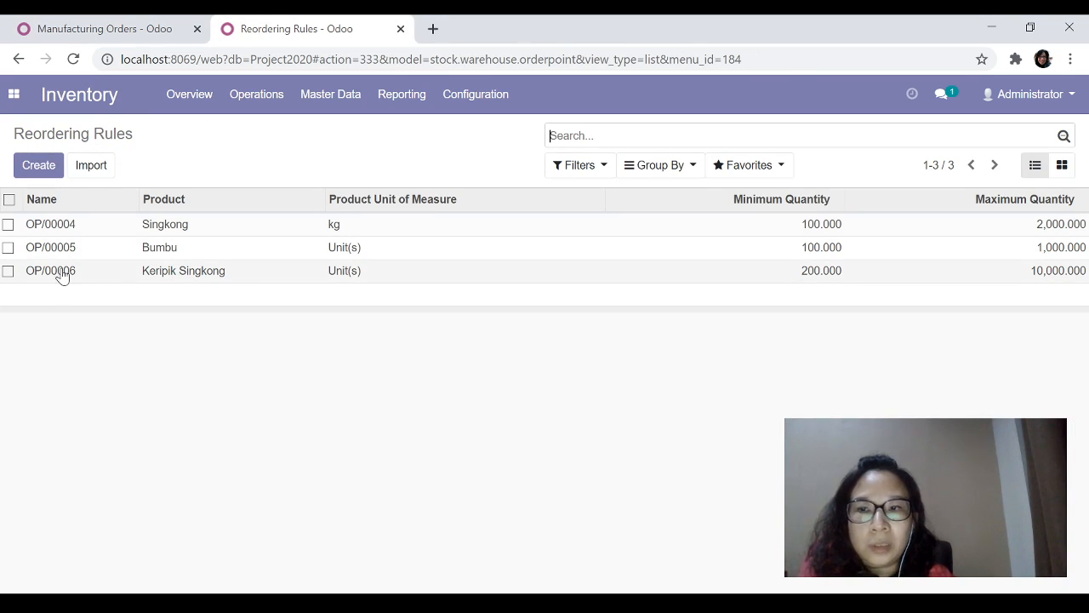
{"action": "left_click", "coordinate": [95, 30]}
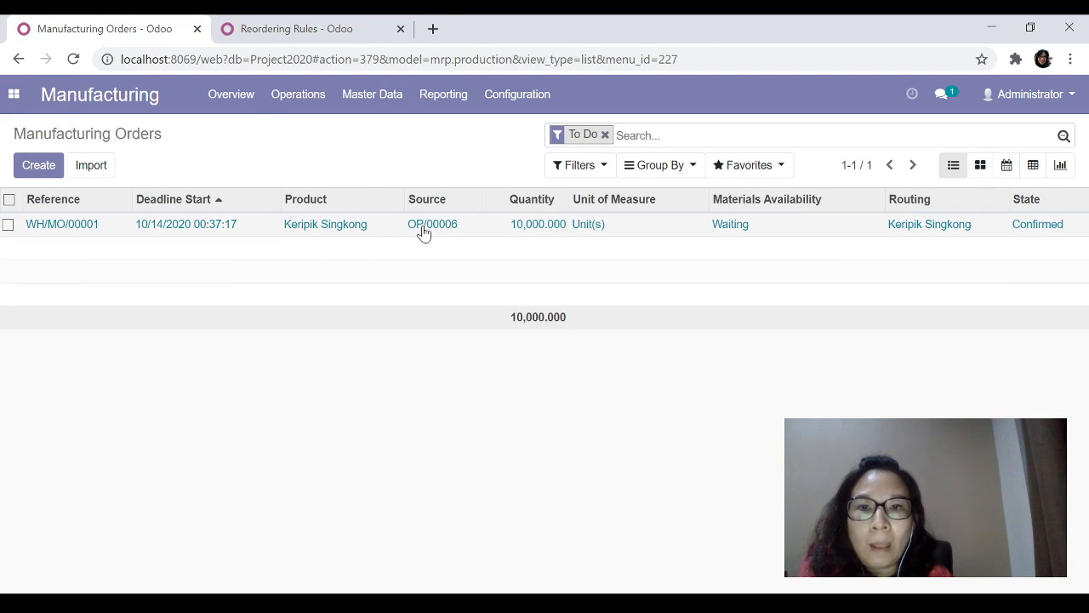
- Compare the Keripik Singkong manufacturing order's quantity to produce with its reordering rule and product stock figures, and return to the order
{"action": "left_click", "coordinate": [183, 228]}
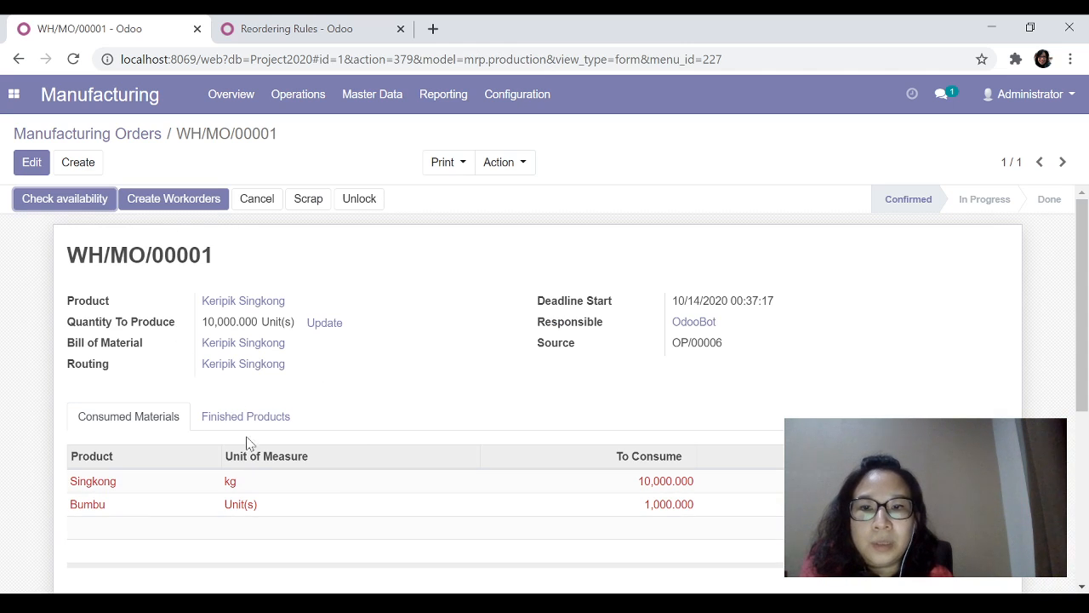
{"action": "left_click", "coordinate": [205, 318]}
{"action": "left_click_drag", "start_coordinate": [205, 321], "coordinate": [255, 322]}
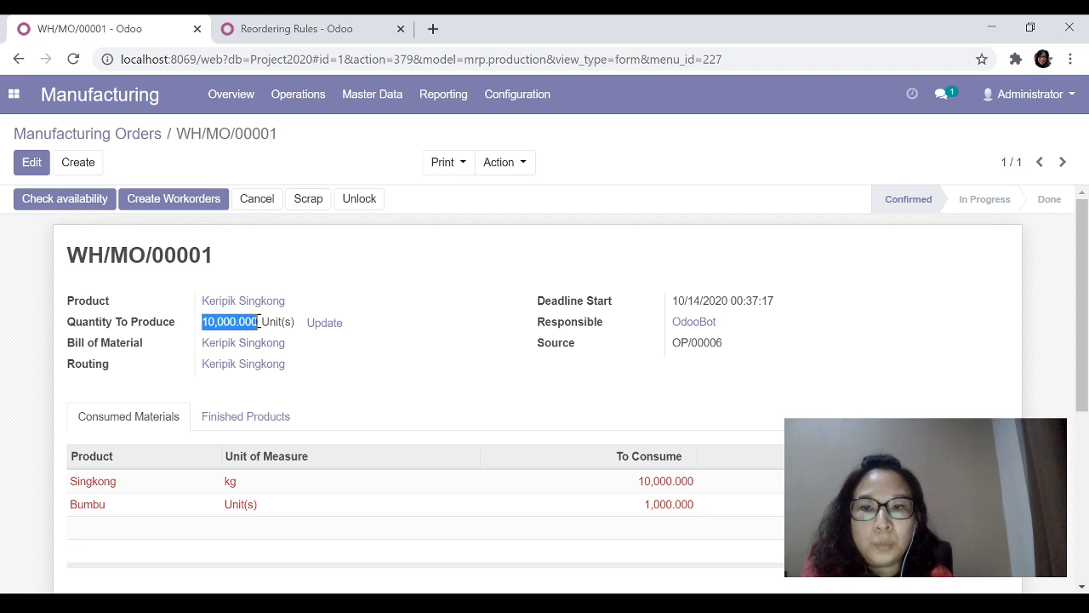
{"action": "left_click", "coordinate": [300, 32]}
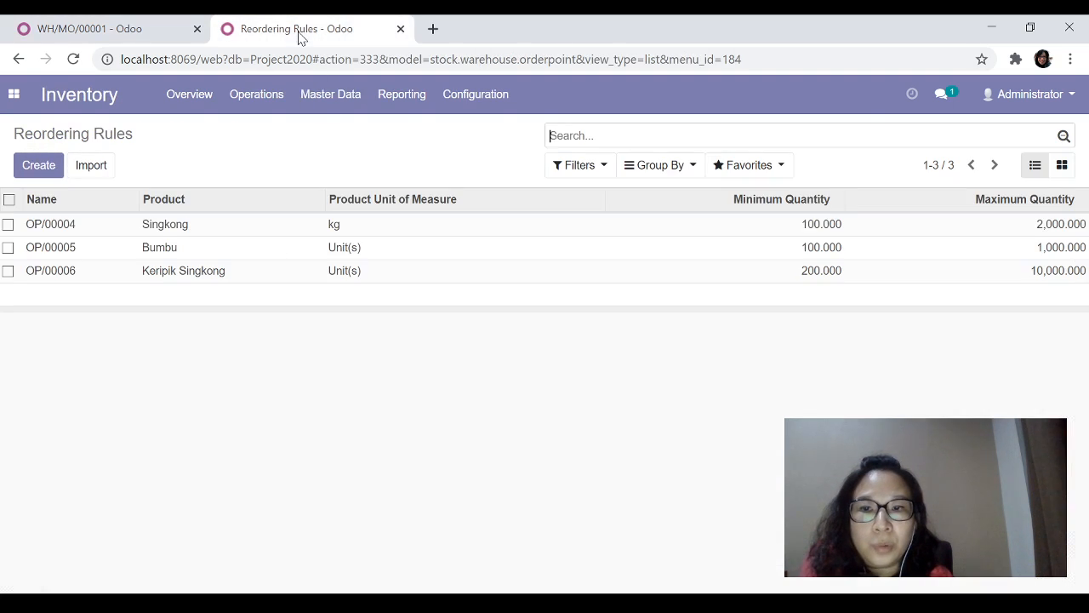
{"action": "left_click", "coordinate": [176, 284]}
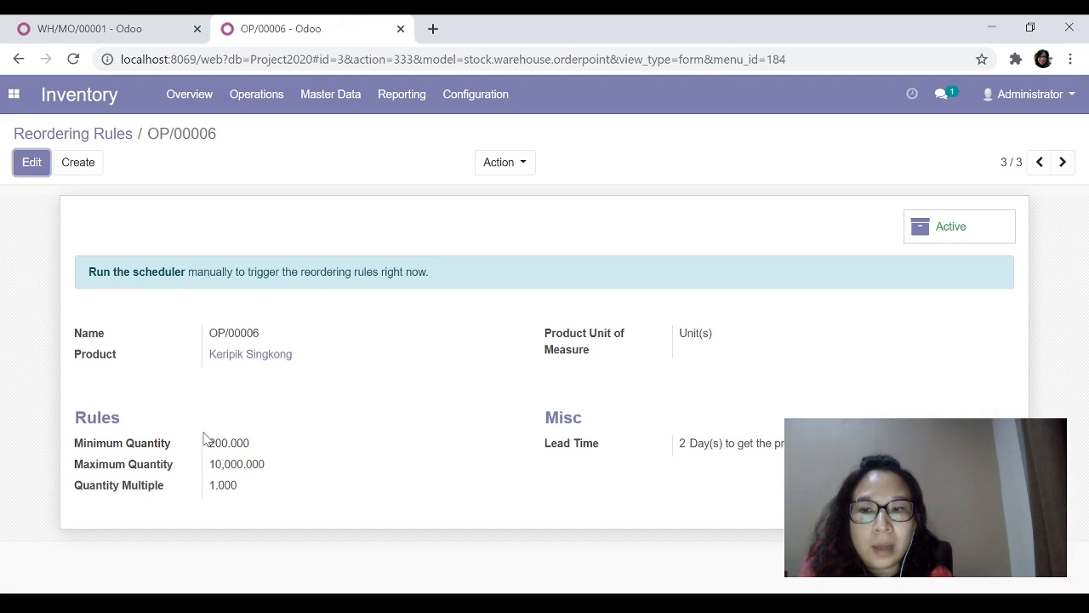
{"action": "left_click_drag", "start_coordinate": [211, 443], "coordinate": [274, 443]}
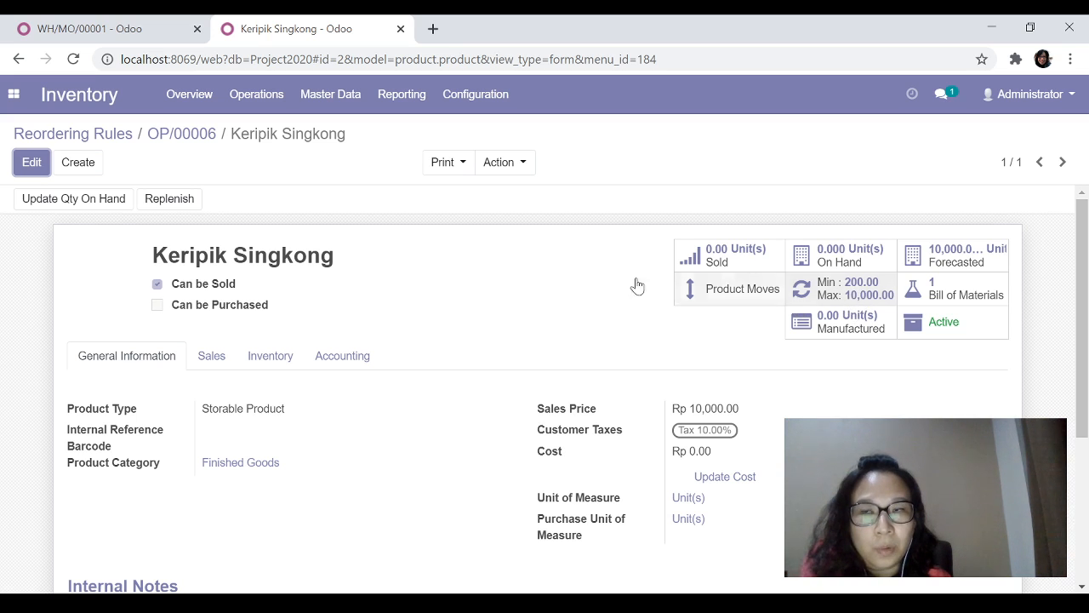
{"action": "left_click", "coordinate": [68, 33]}
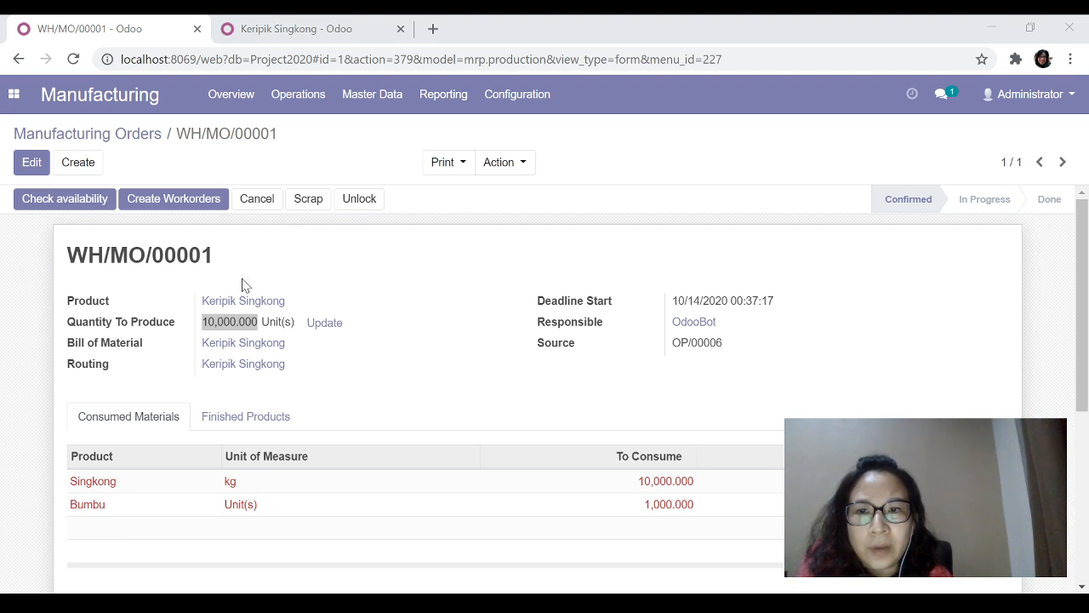
- Check material availability for the Keripik Singkong manufacturing order and review the Singkong raw material's reservation and product stock
{"action": "left_click", "coordinate": [75, 204]}
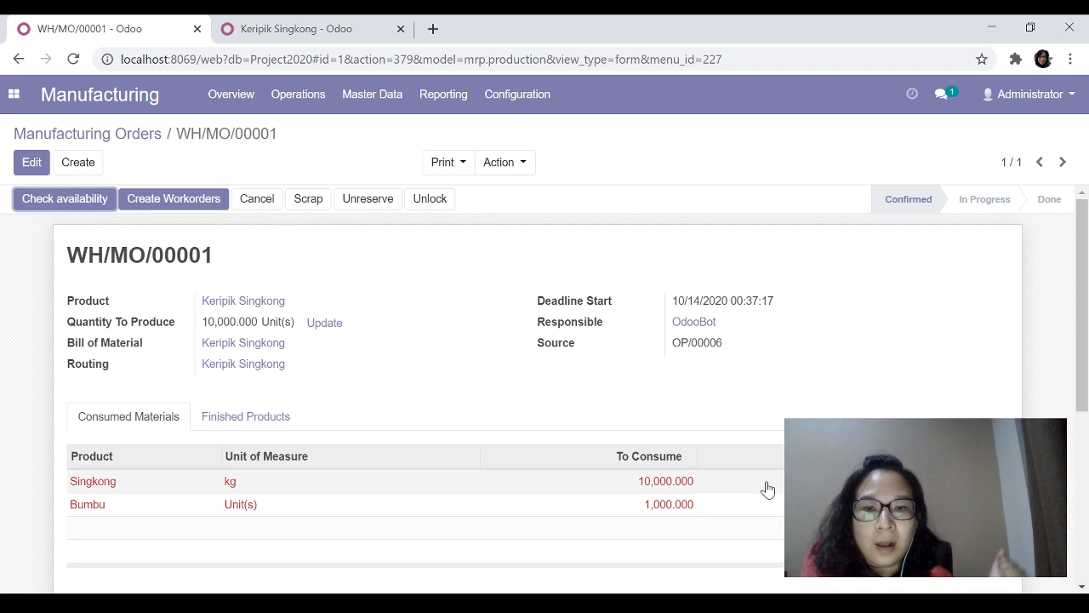
{"action": "left_click", "coordinate": [99, 492]}
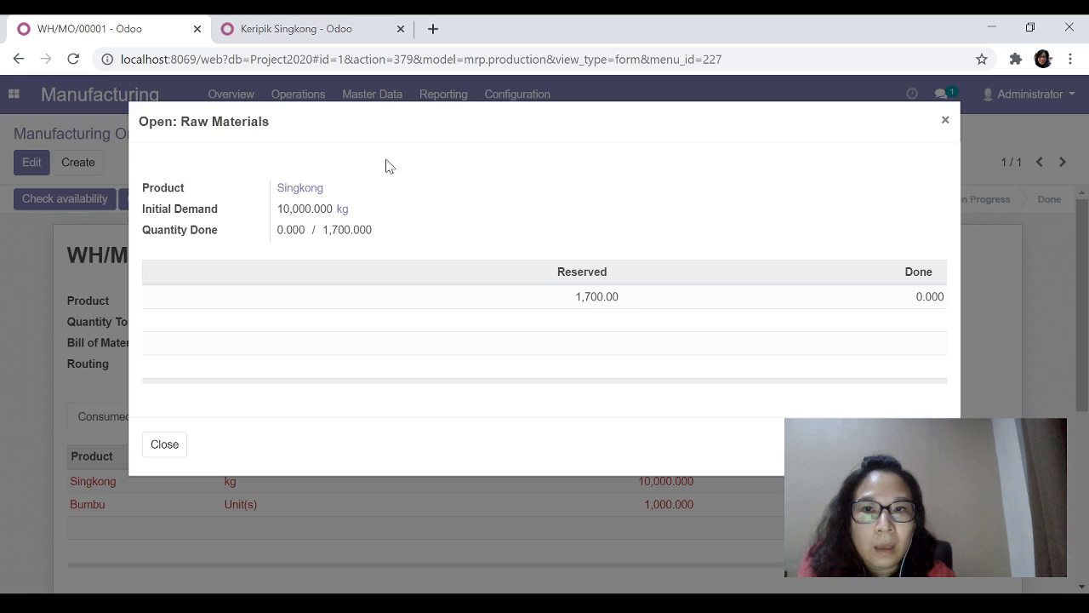
{"action": "left_click", "coordinate": [310, 188]}
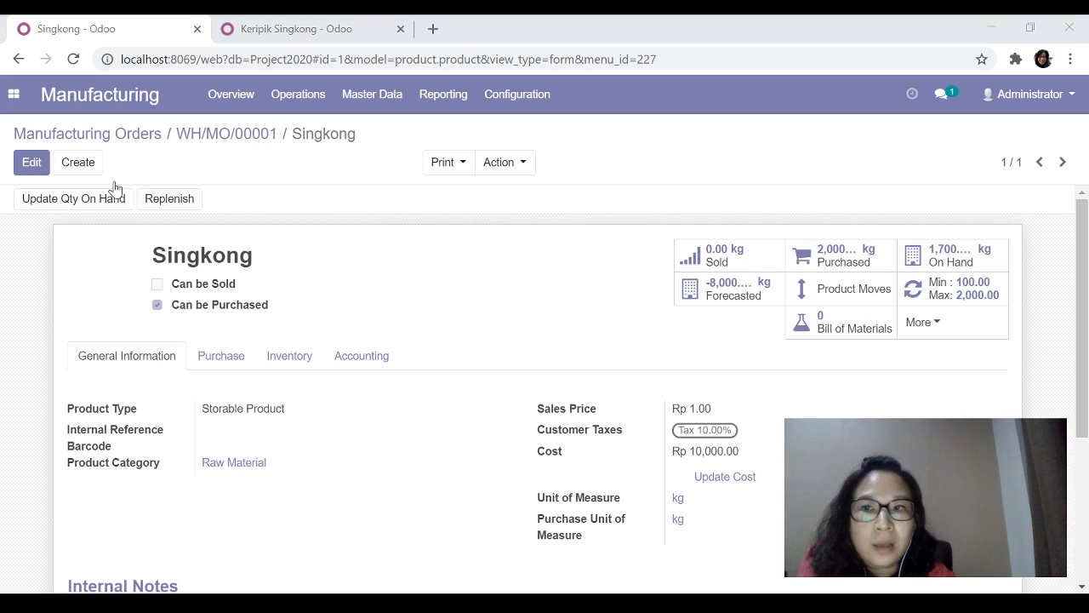
{"action": "left_click", "coordinate": [243, 135]}
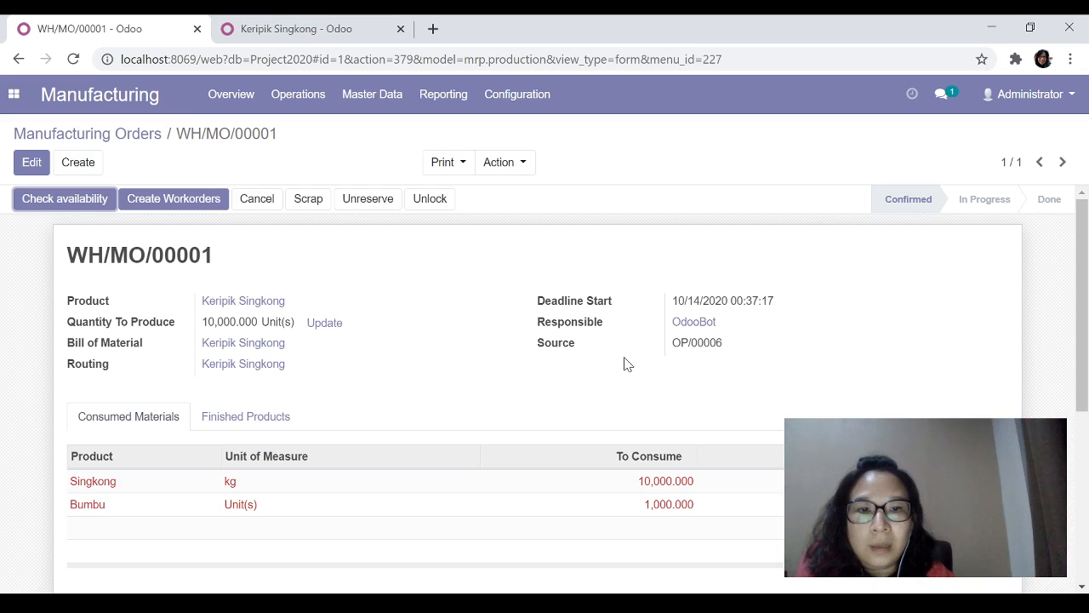